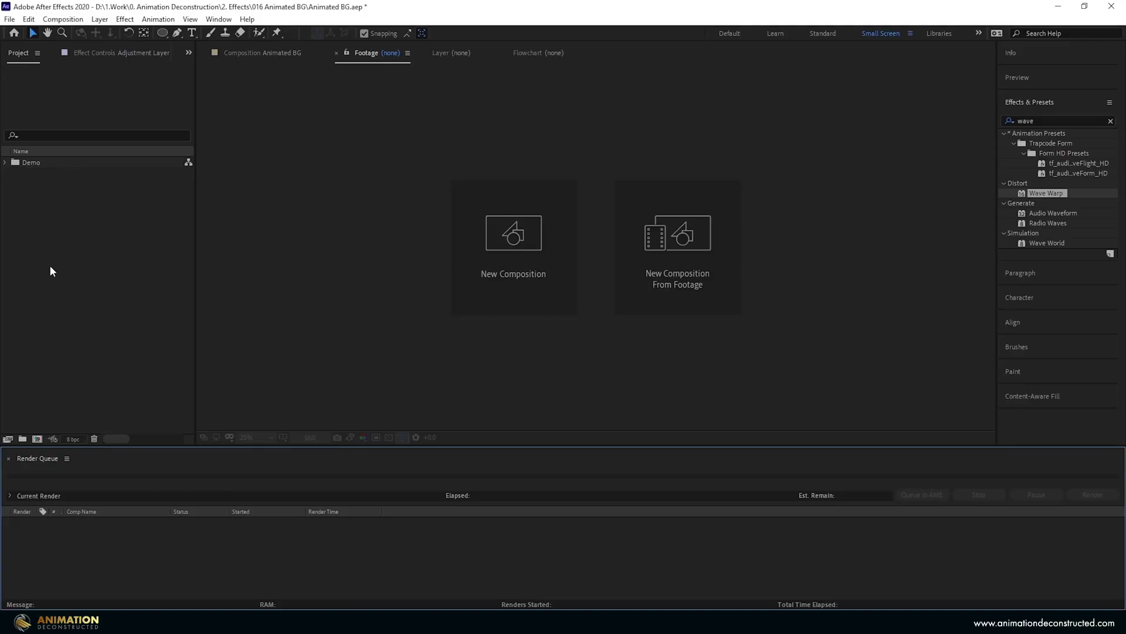
Create a 1920×1080, 30 fps composition named Background.
key("ctrl+n")
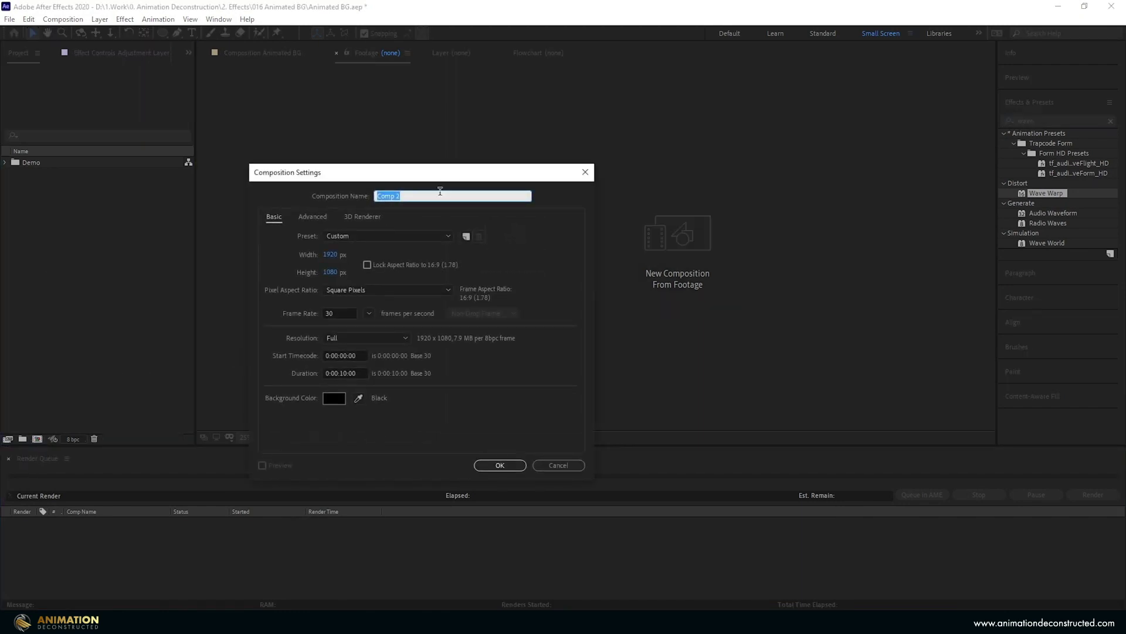
type("Background")
left_click(500, 465)
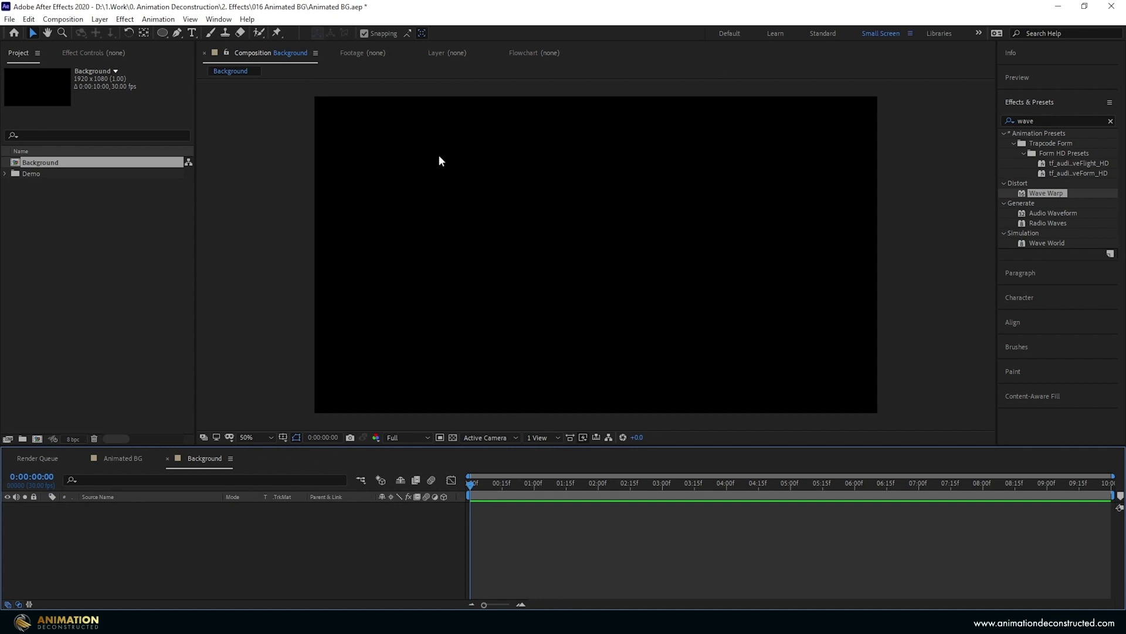
With the Ellipse Tool, draw a large purple circle upper-left, removing a smaller extra one.
left_click(163, 33)
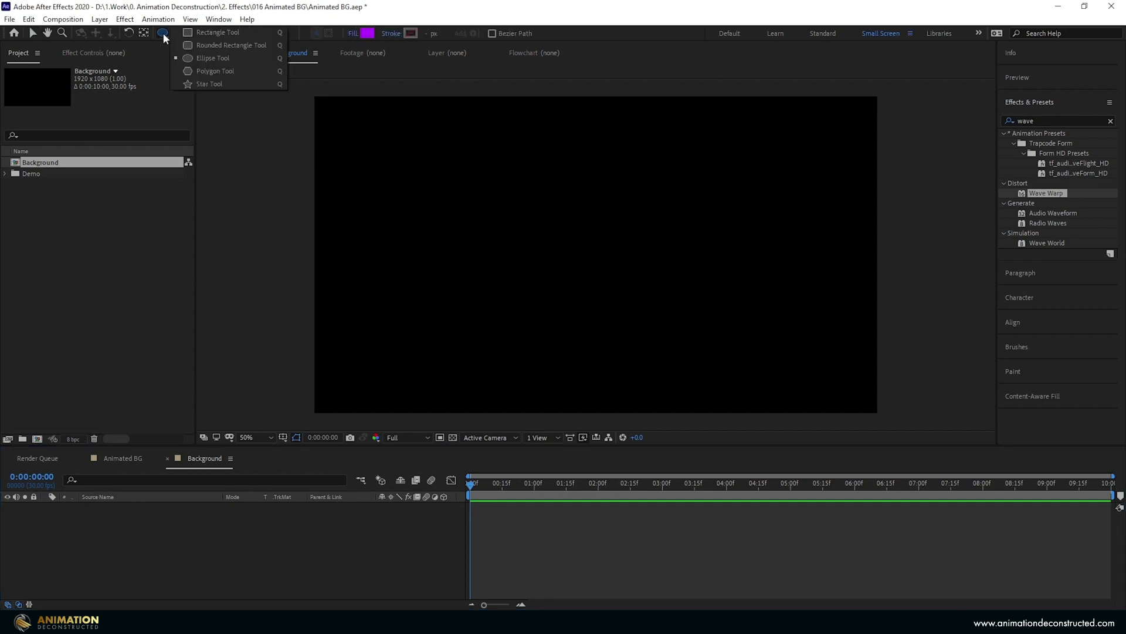
left_click(195, 58)
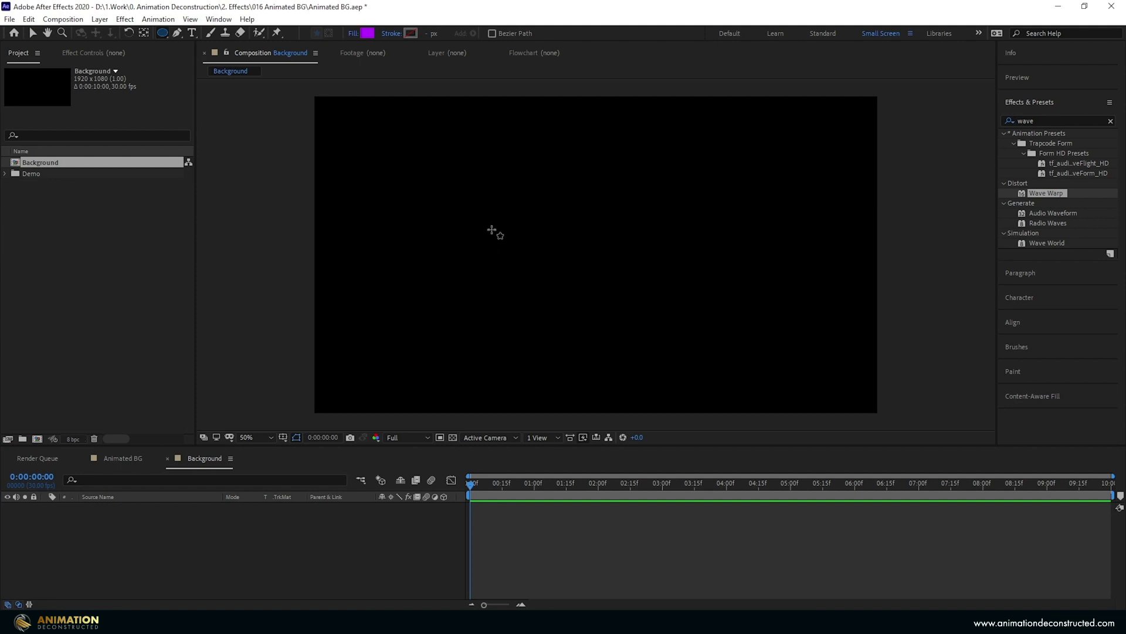
mouse_move(441, 157)
left_mouse_down()
mouse_move(542, 258)
mouse_move(578, 274)
mouse_move(566, 258)
mouse_move(548, 260)
mouse_move(551, 212)
mouse_move(573, 255)
left_mouse_up()
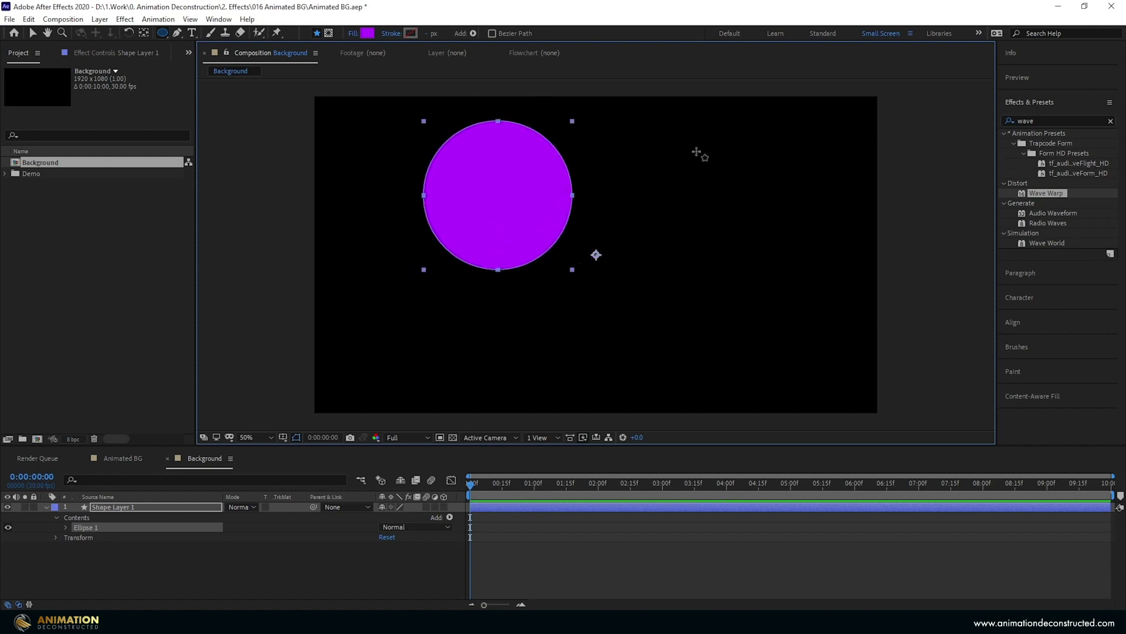
left_click_drag(684, 154, 744, 221)
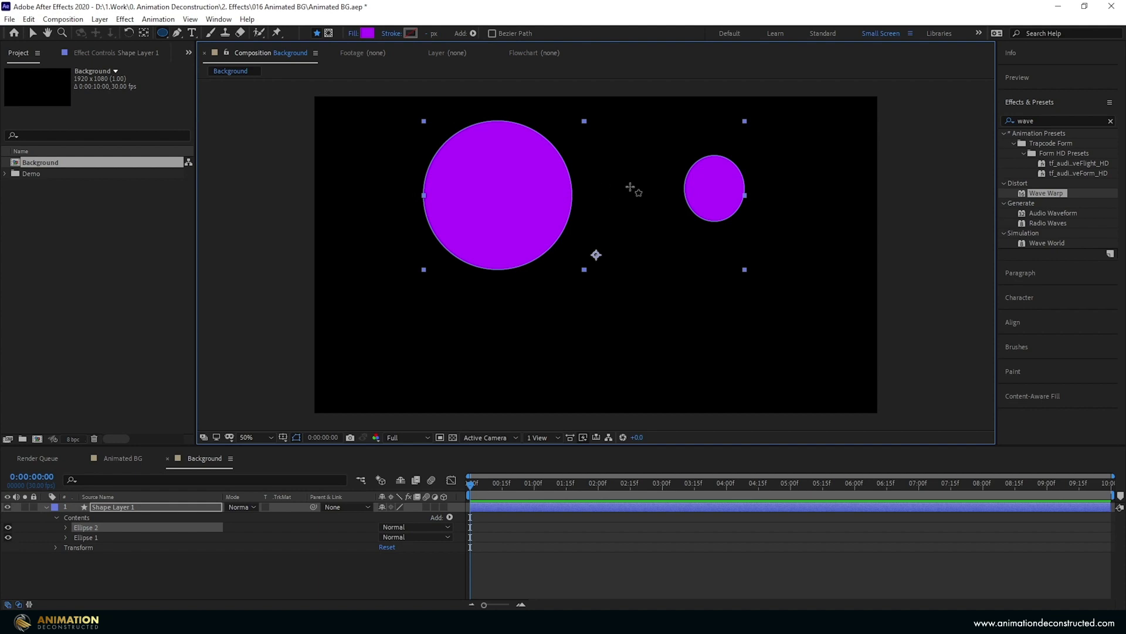
key("Delete")
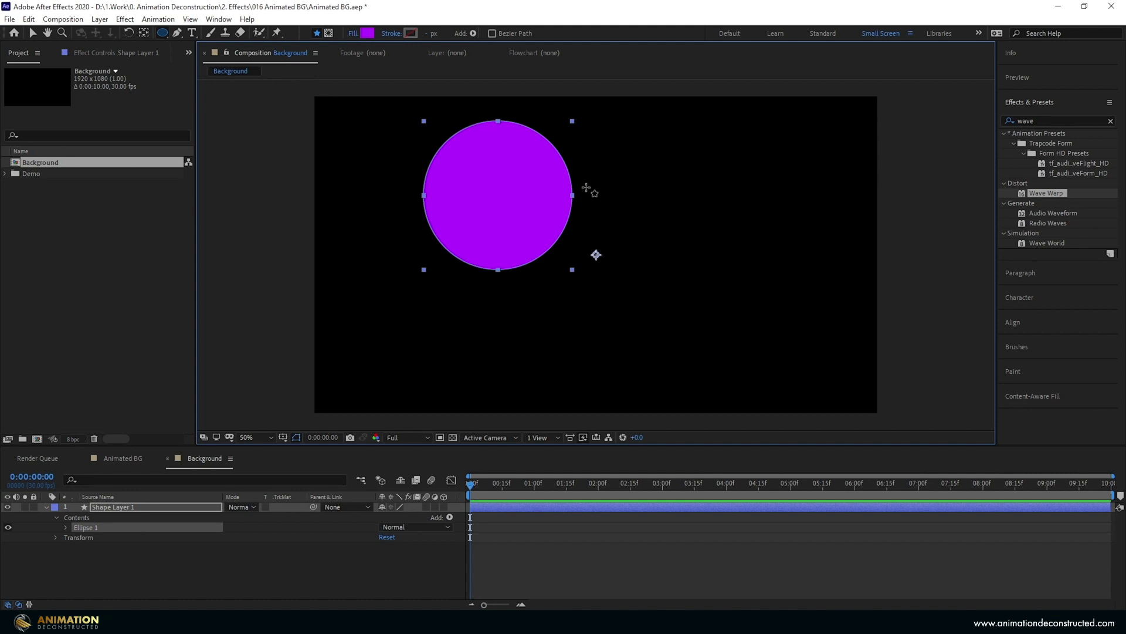
Deselect the layer, then draw a large bottom-right circle and a small top-right circle.
key("v")
left_click(647, 223)
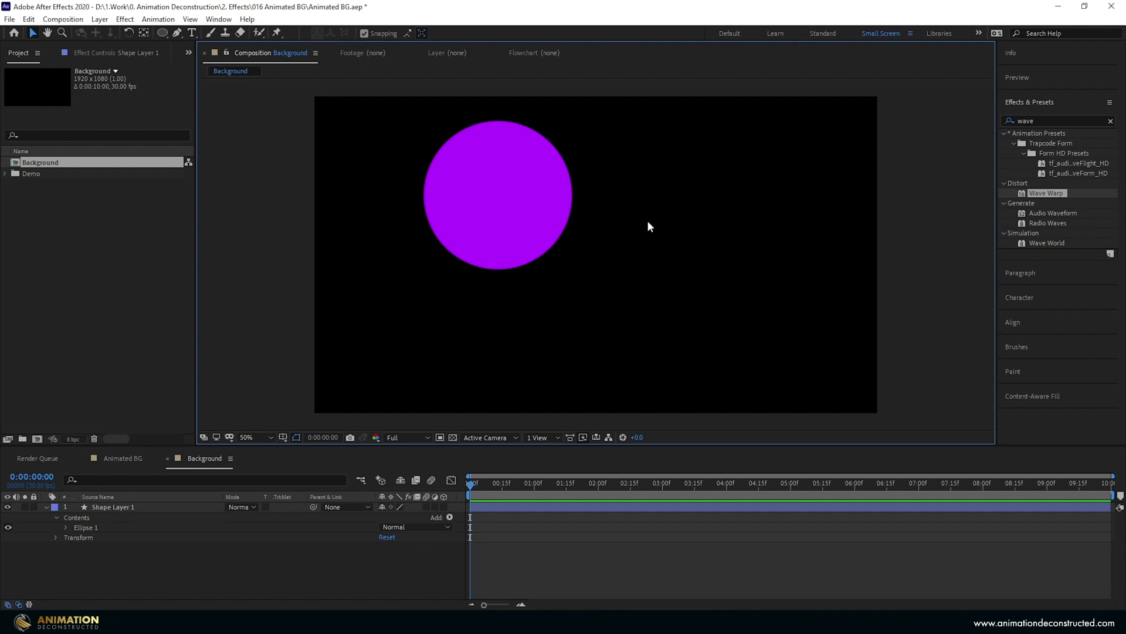
key("q")
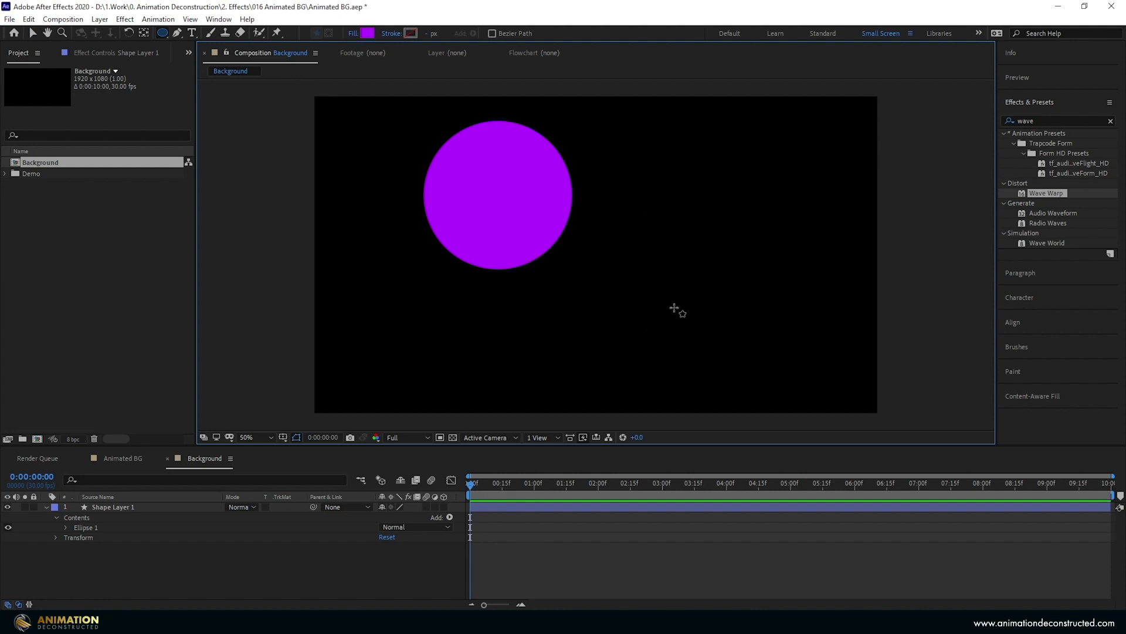
mouse_move(637, 284)
left_mouse_down()
mouse_move(762, 410)
mouse_move(800, 419)
left_mouse_up()
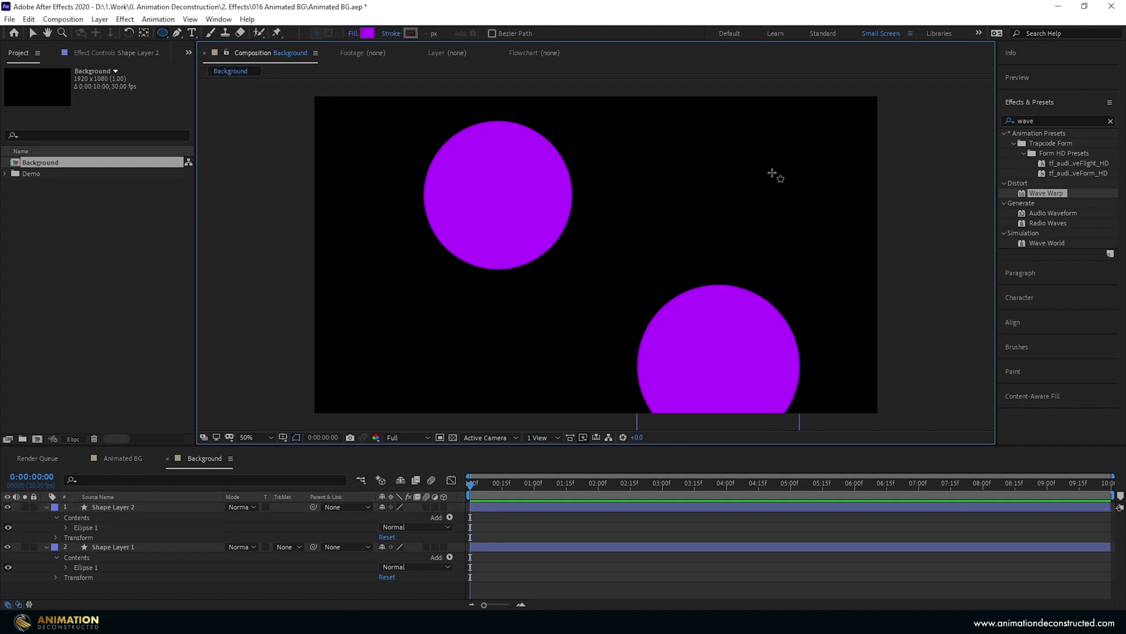
left_click_drag(773, 173, 838, 242)
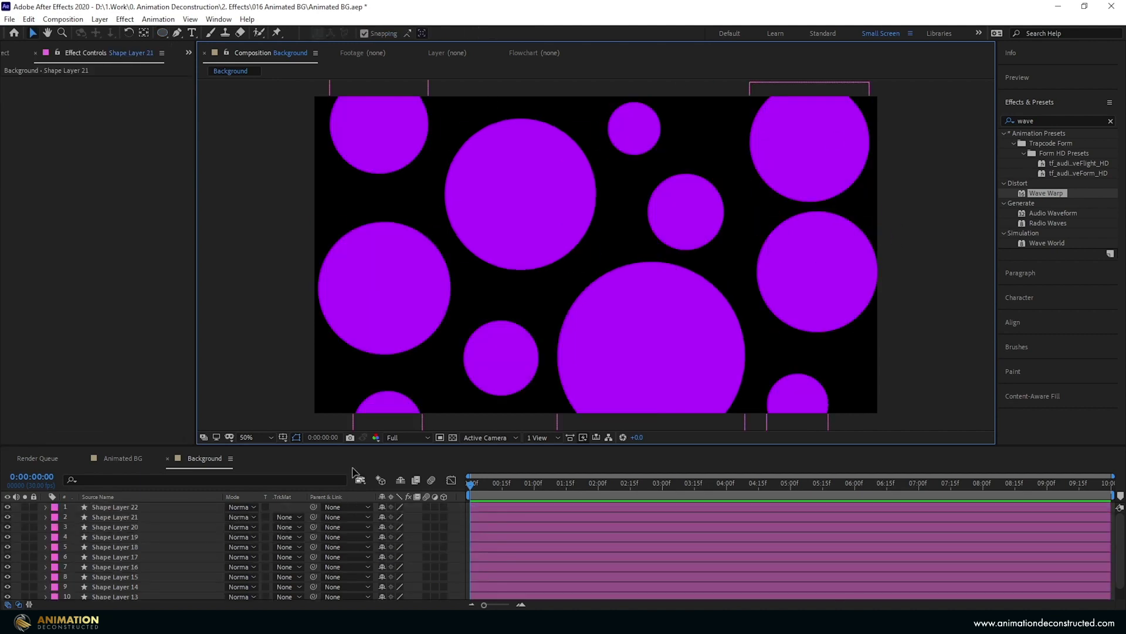
left_click(517, 197)
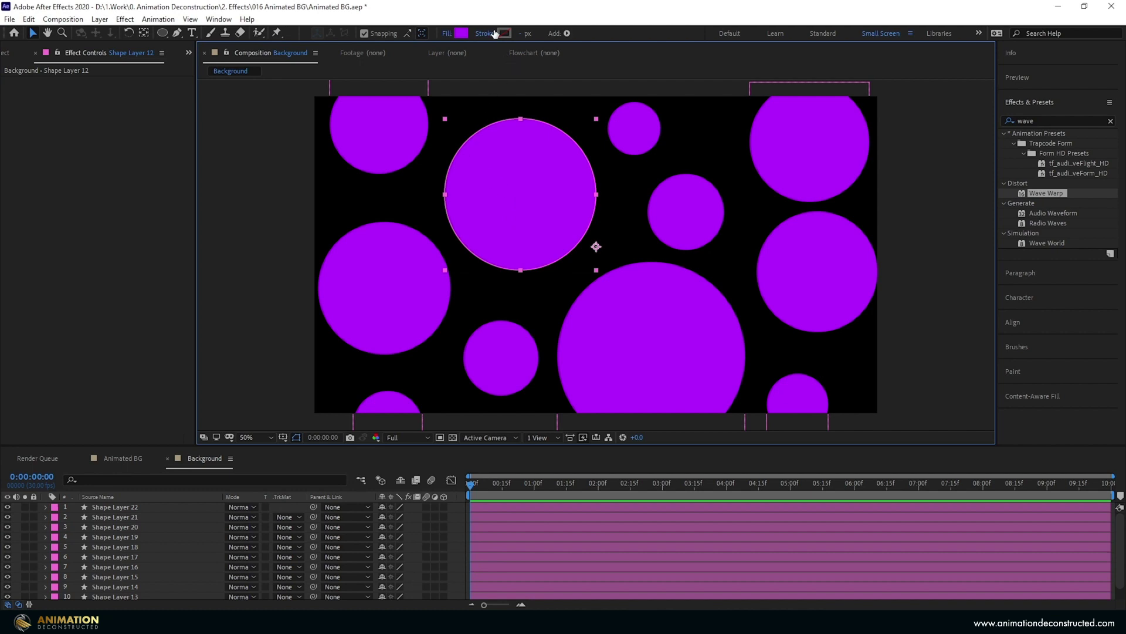
left_click(386, 139, "shift")
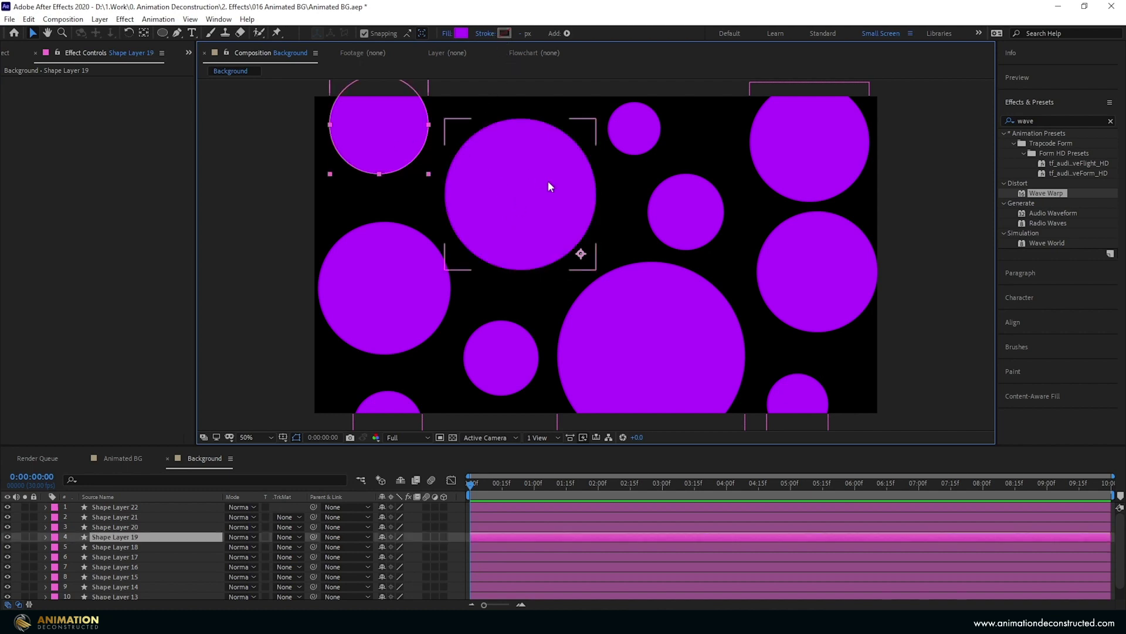
left_click(823, 152, "shift")
left_click(833, 253, "shift")
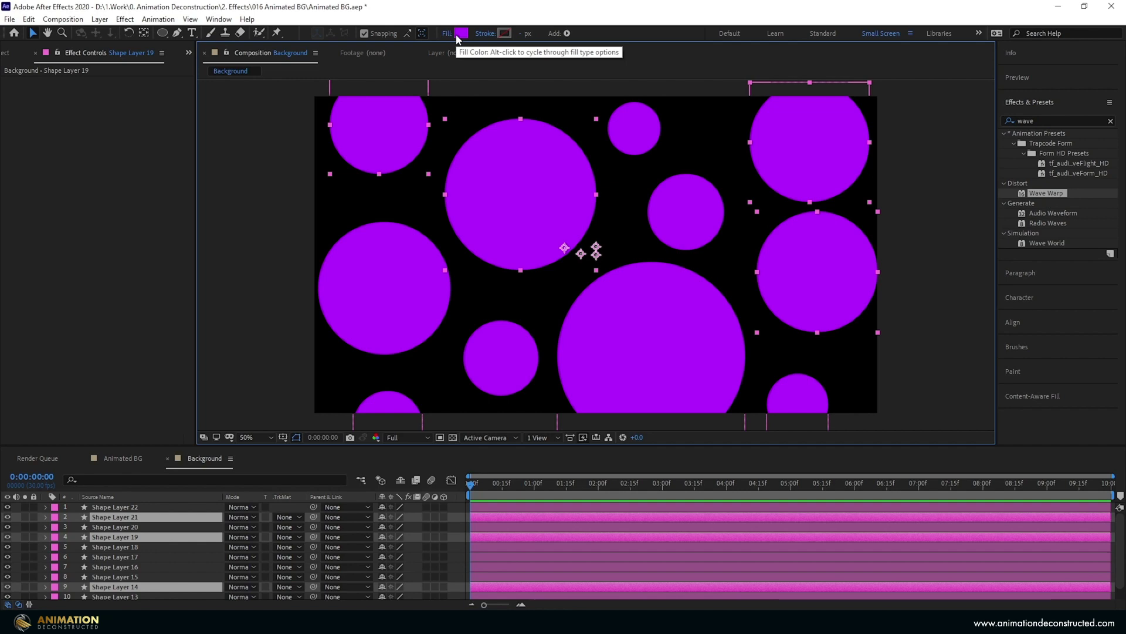
left_click(295, 249)
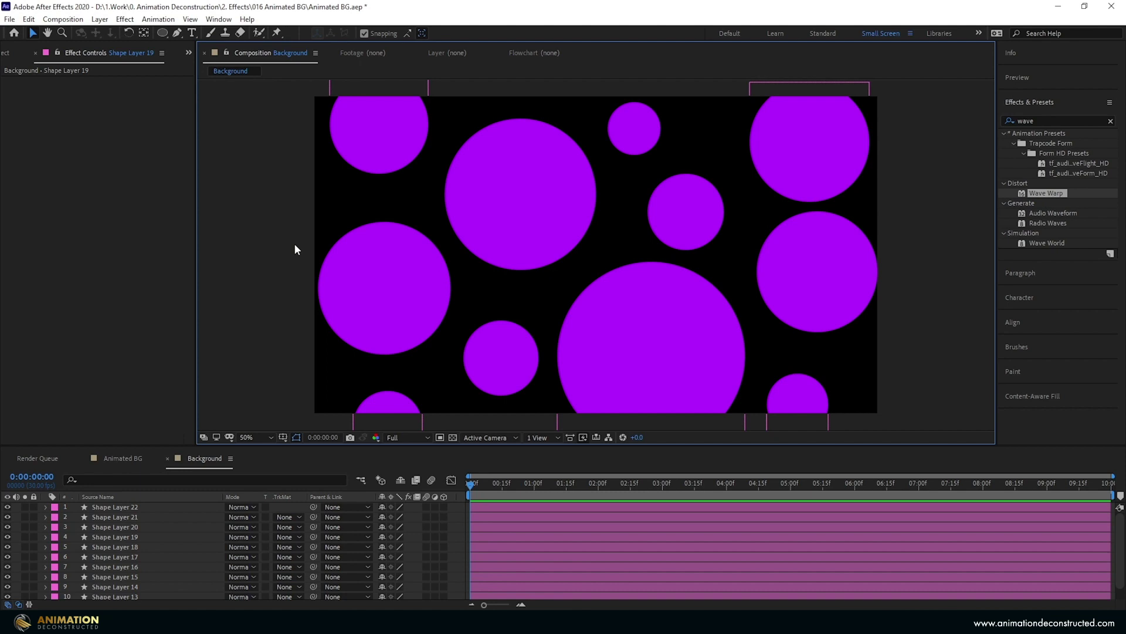
Apply a Fill effect to the large circle with colour 000000 (black).
left_click(528, 223)
key("ctrl+5")
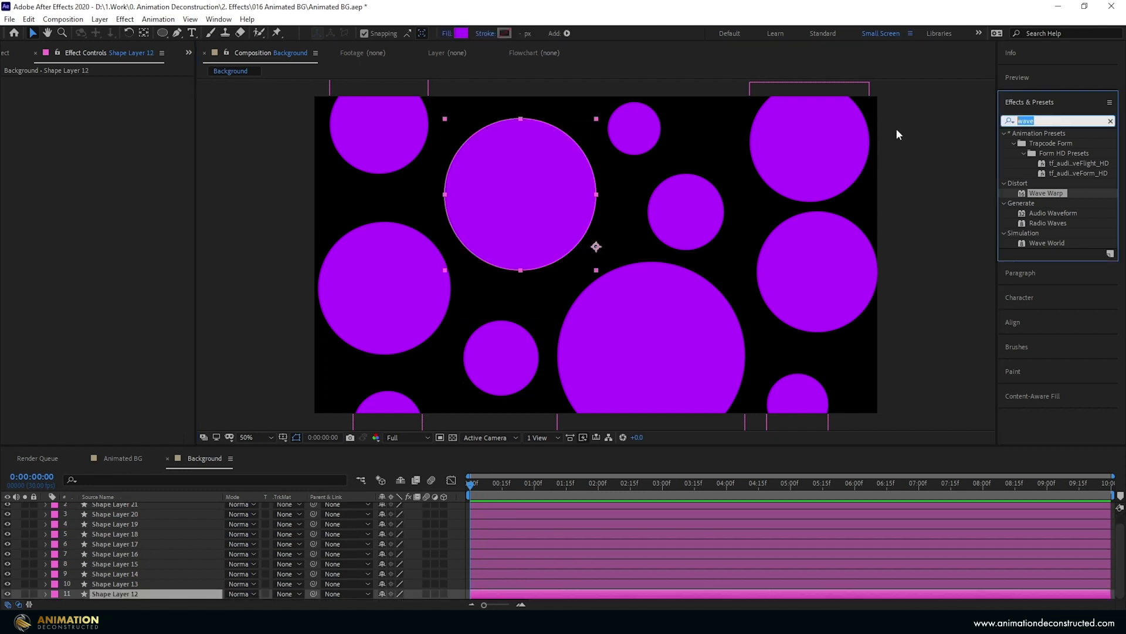
type("fill")
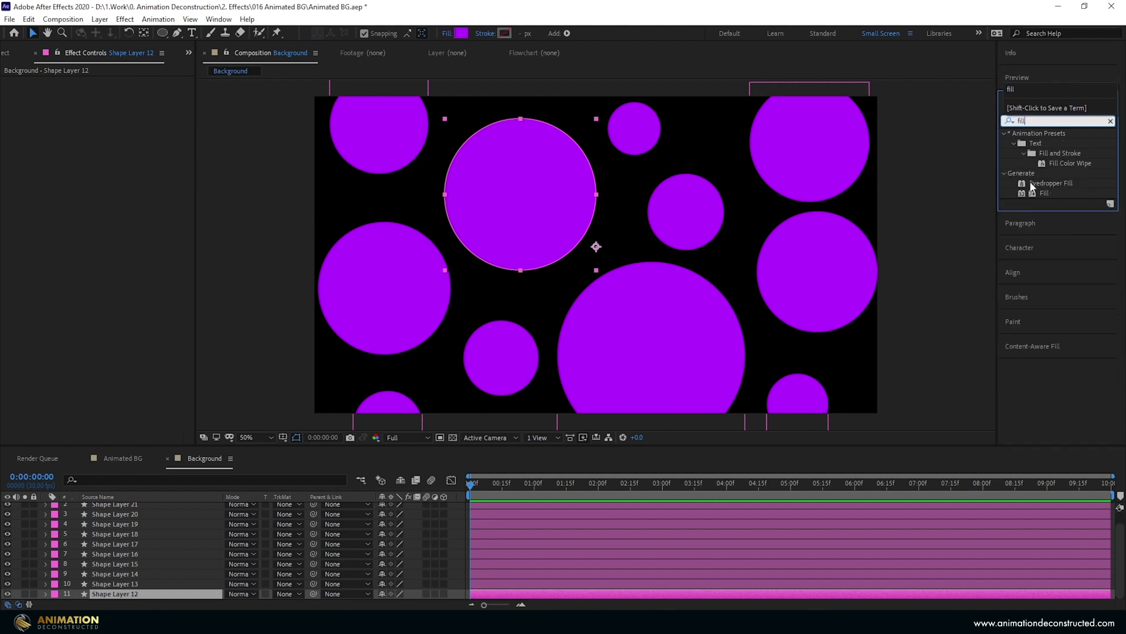
double_click(1044, 194)
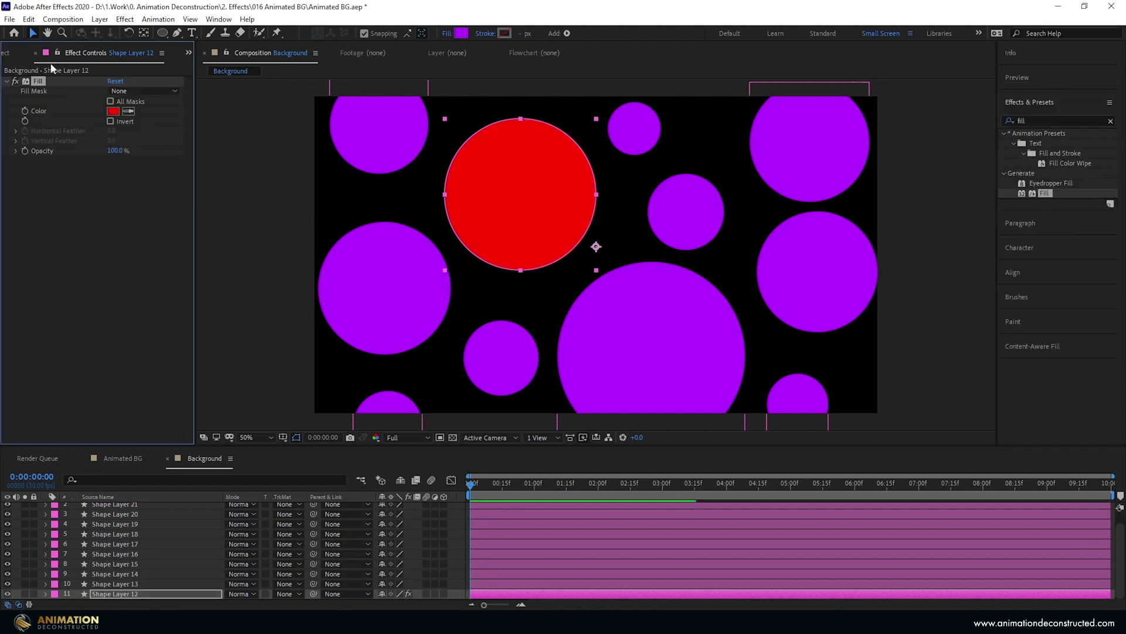
left_click(114, 112)
type("000000")
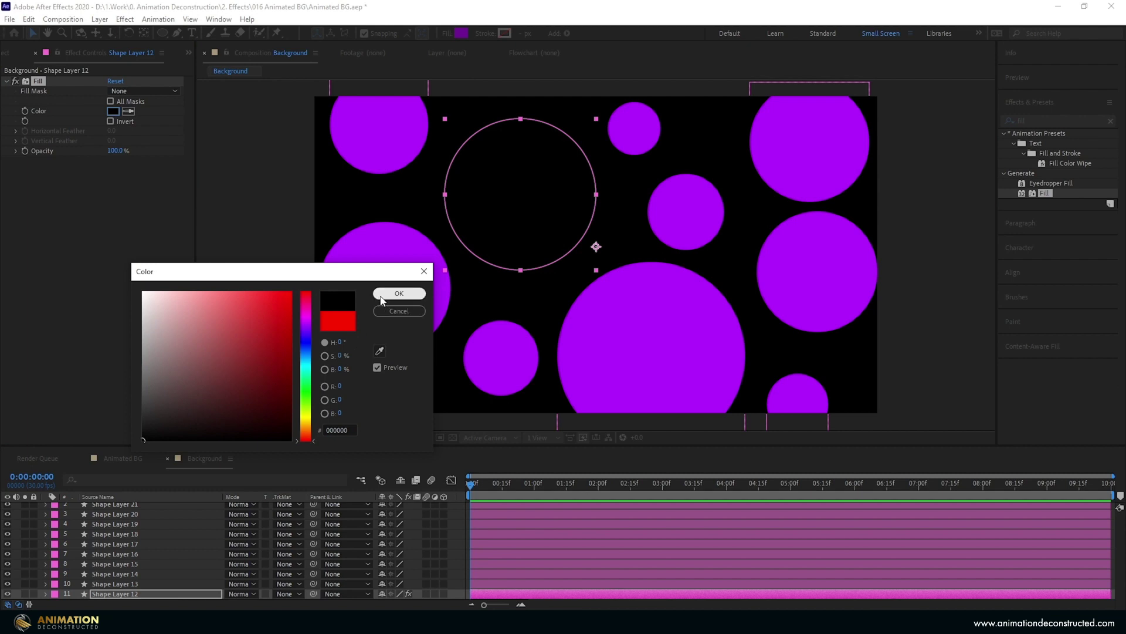
left_click(399, 293)
Add a Drop Shadow with a white shadow colour and show the transparency grid.
left_click(1054, 121)
type("drop")
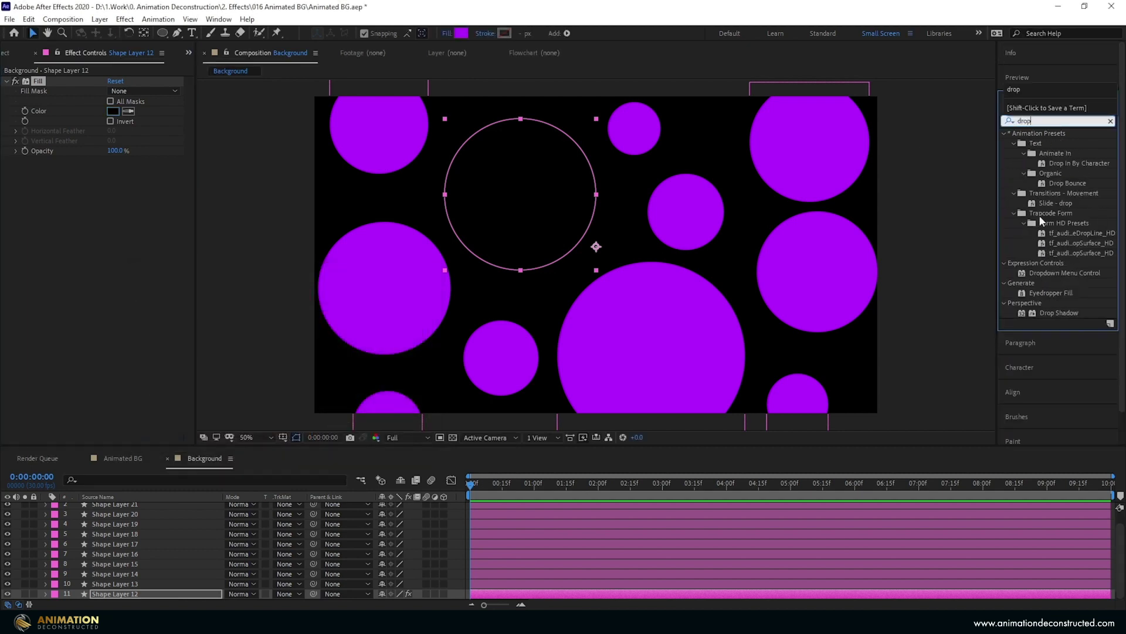
double_click(1044, 312)
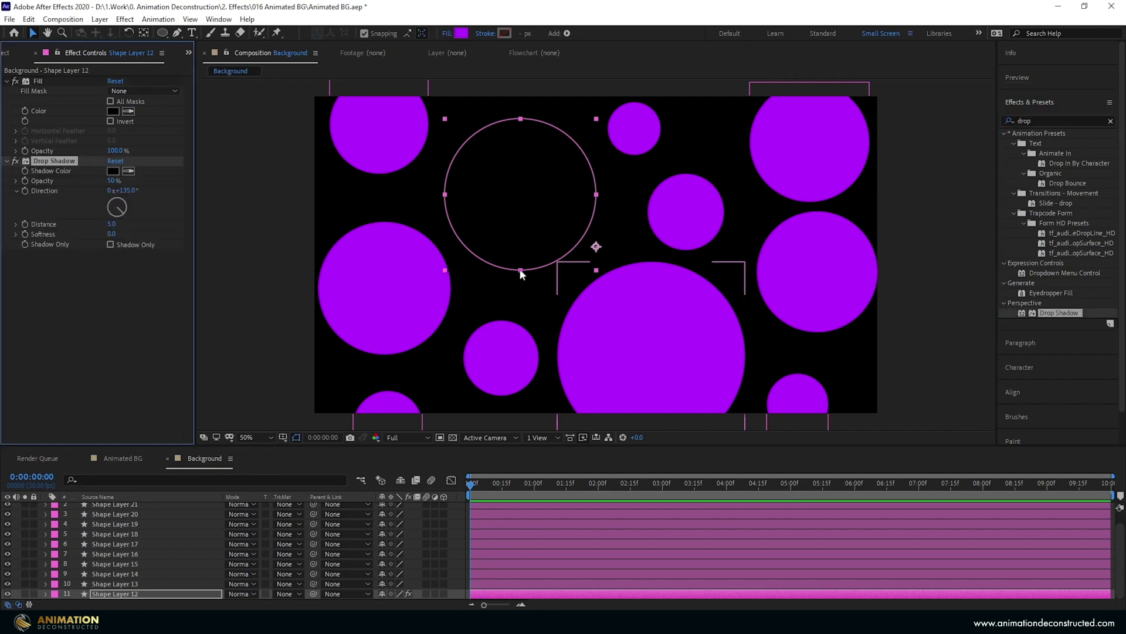
left_click(111, 171)
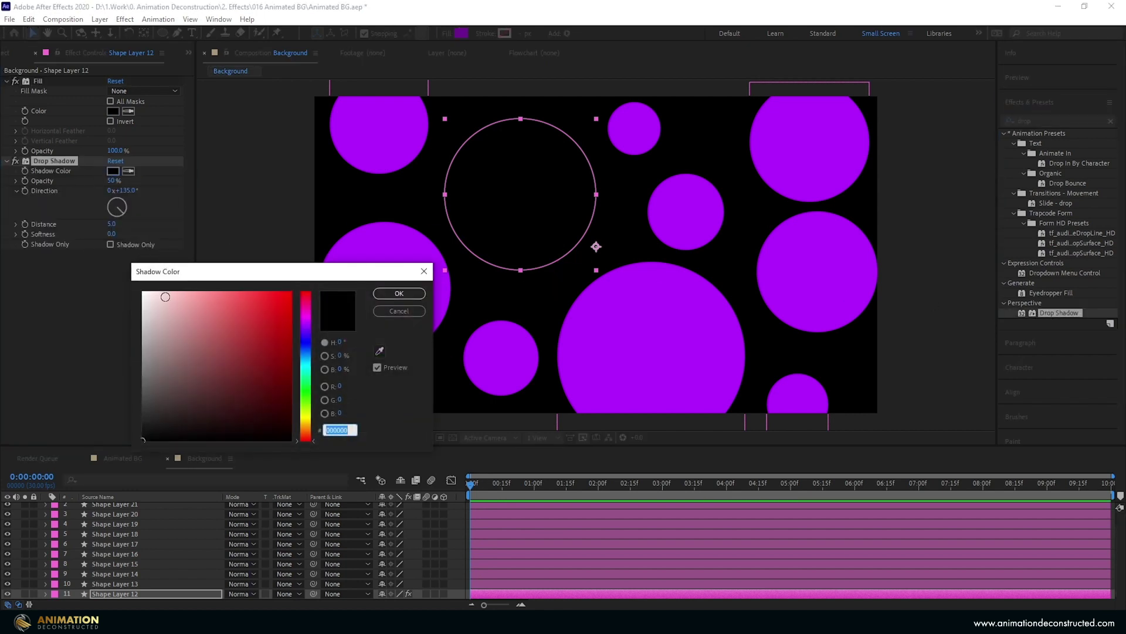
left_click_drag(164, 298, 142, 291)
left_click(401, 294)
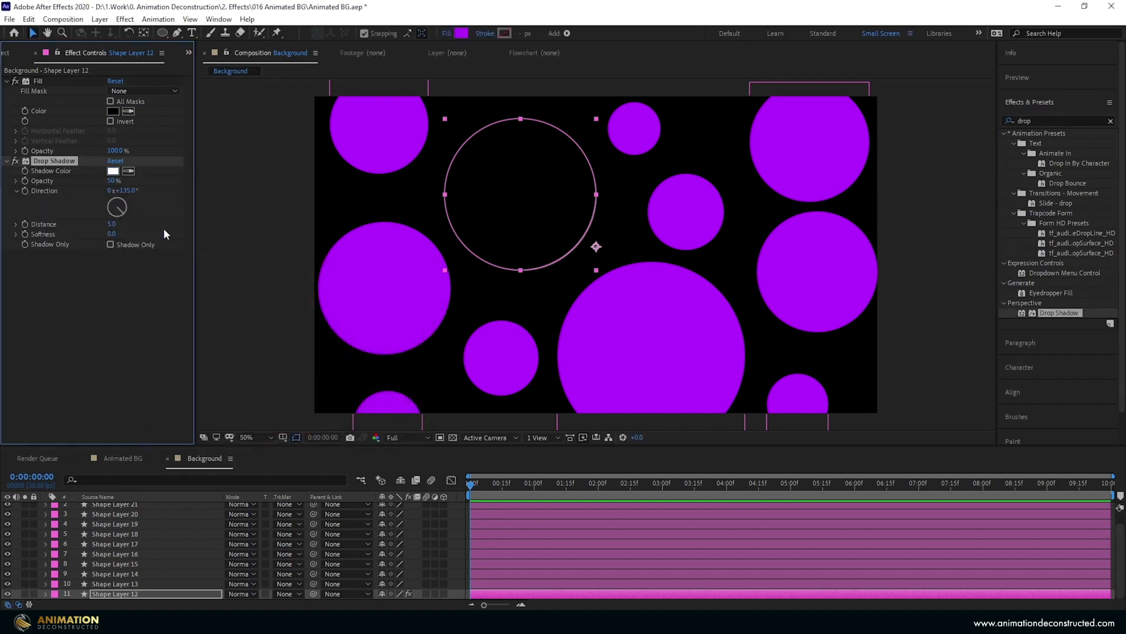
left_click(452, 438)
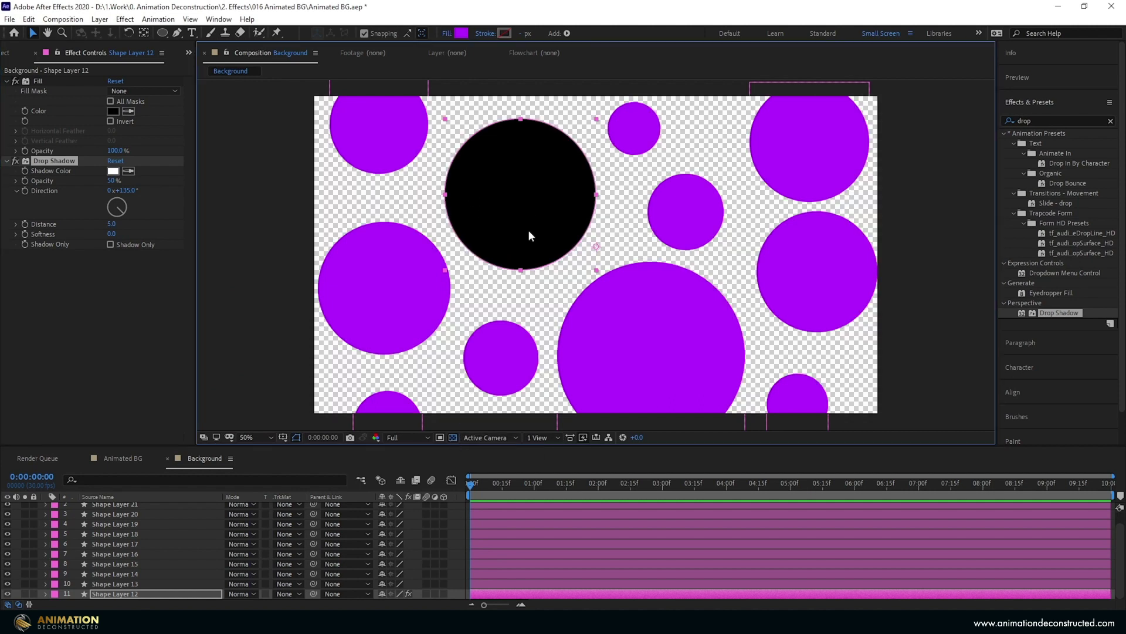
Raise the drop shadow opacity to 100% and paste Fill and Drop Shadow onto the top-right circle.
left_click(453, 438)
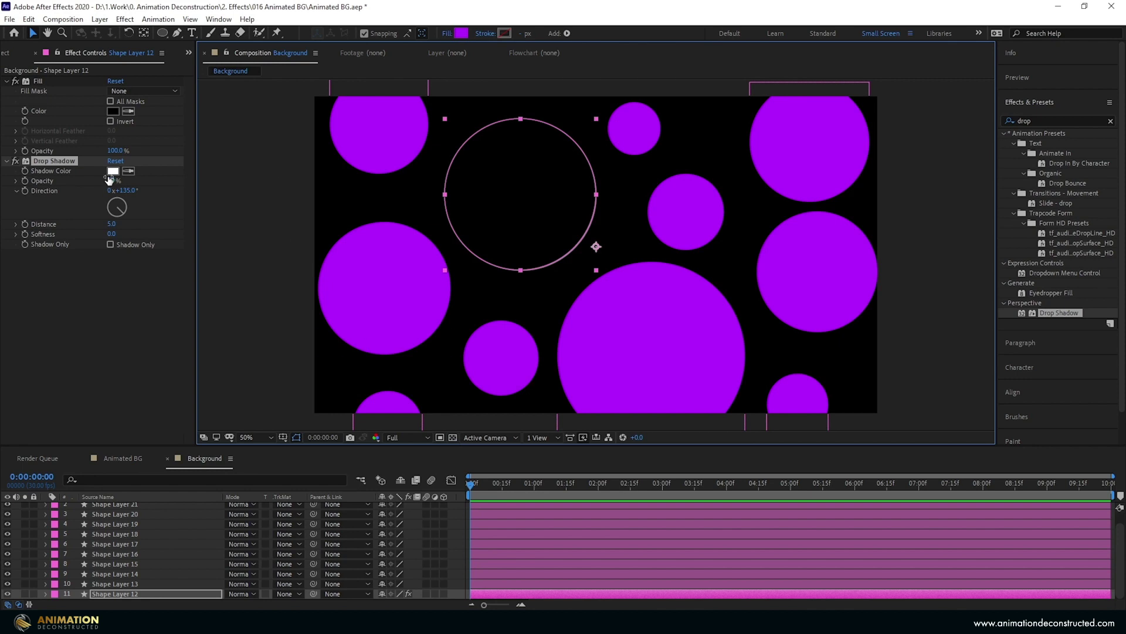
left_click_drag(112, 180, 122, 218)
left_click(40, 84)
left_click(75, 163, "ctrl")
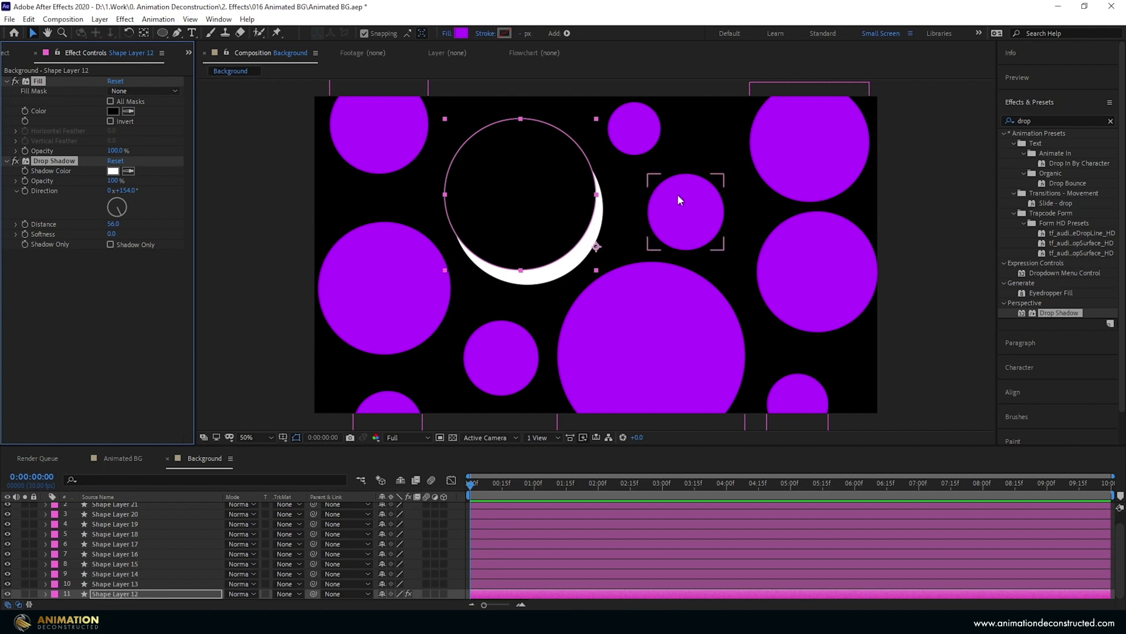
left_click(784, 156)
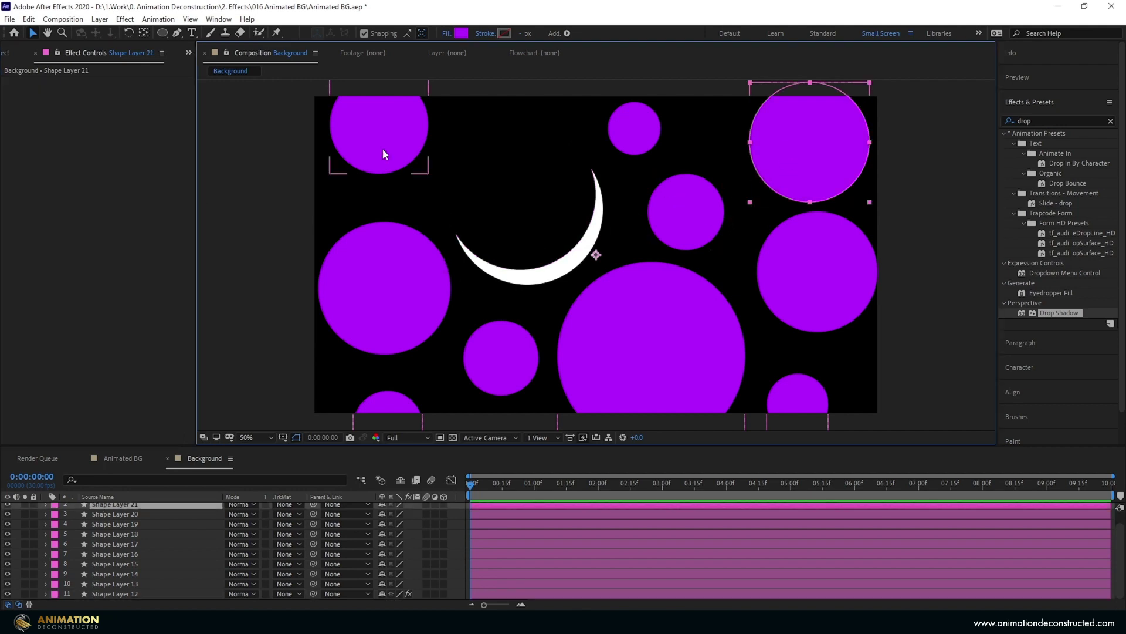
key("ctrl+v")
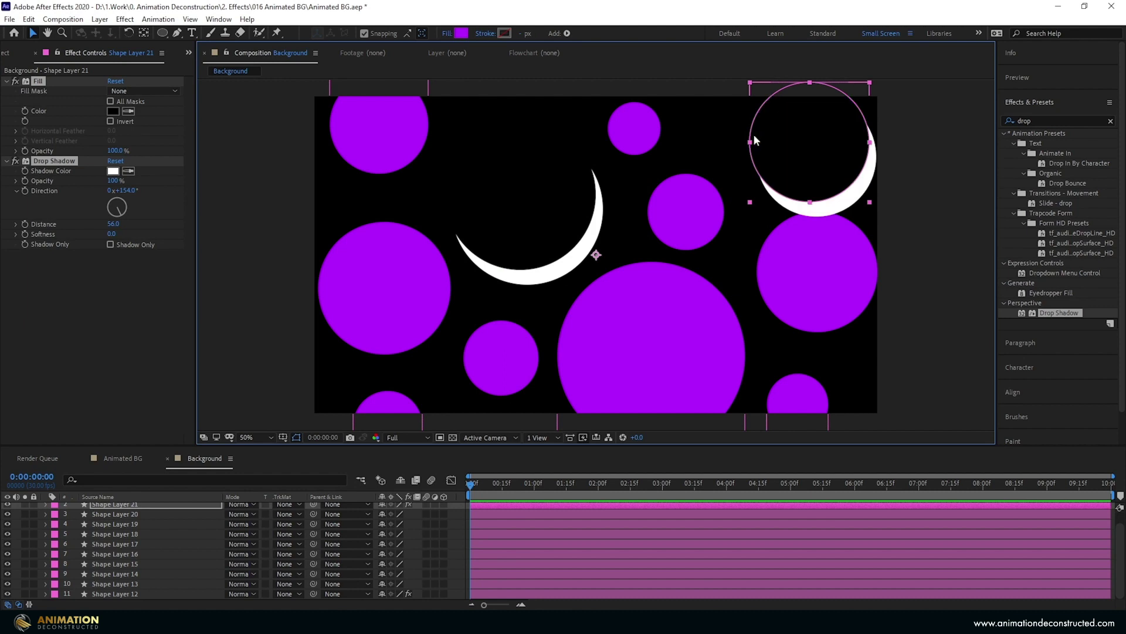
Set shadow distance to 40, angle it lower-left, and paste the effects onto the other circles.
left_click(114, 252)
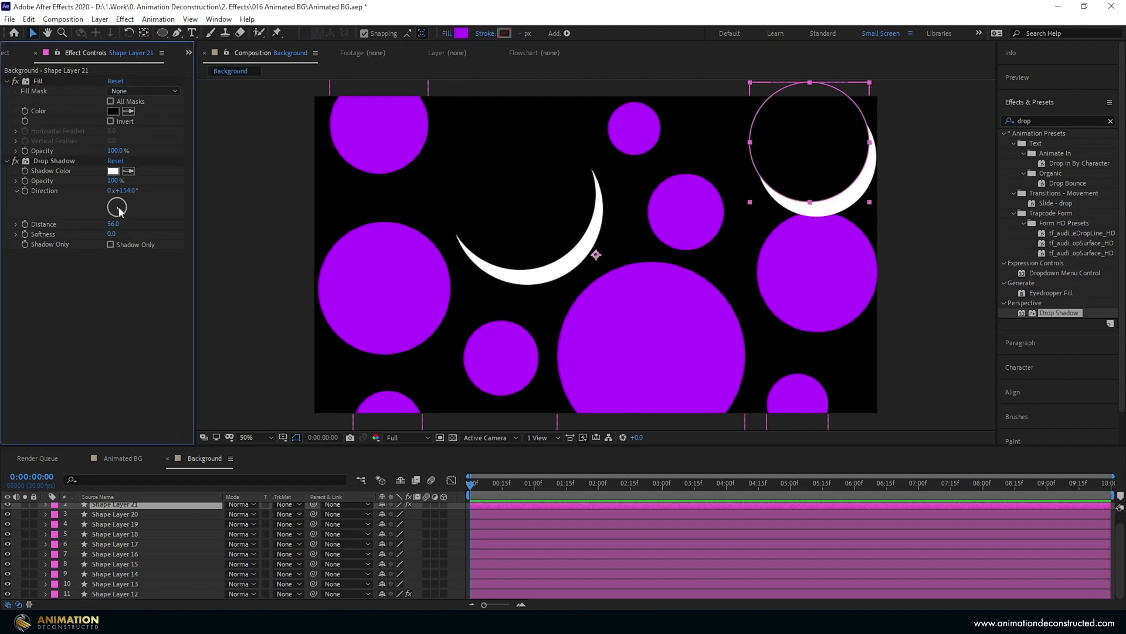
left_click(112, 224)
type("40")
key("Return")
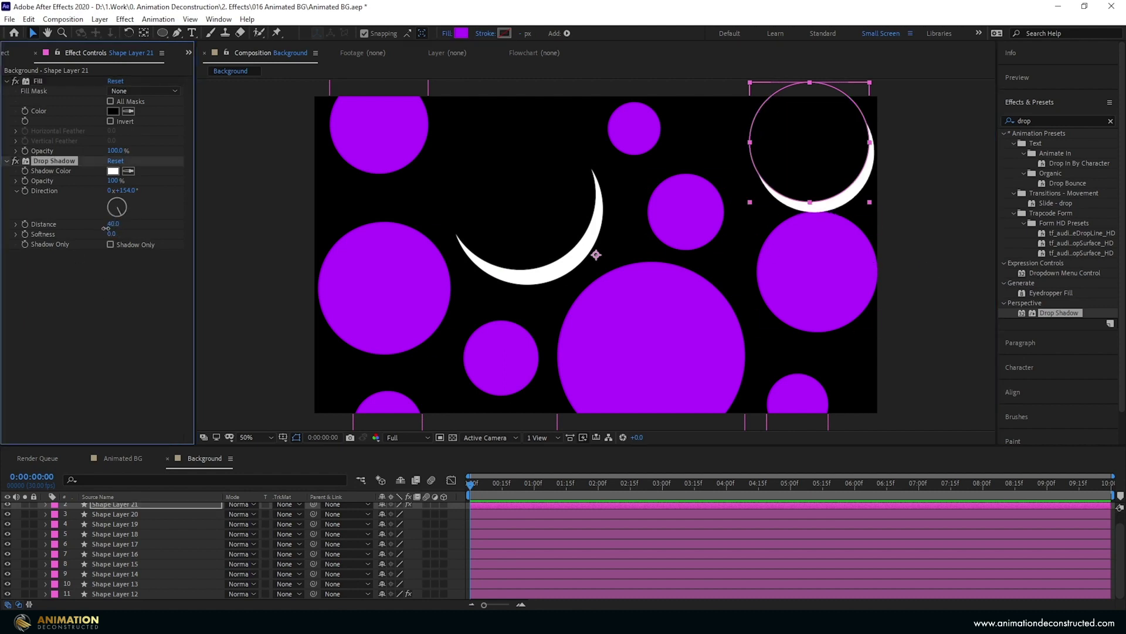
left_click_drag(114, 214, 113, 222)
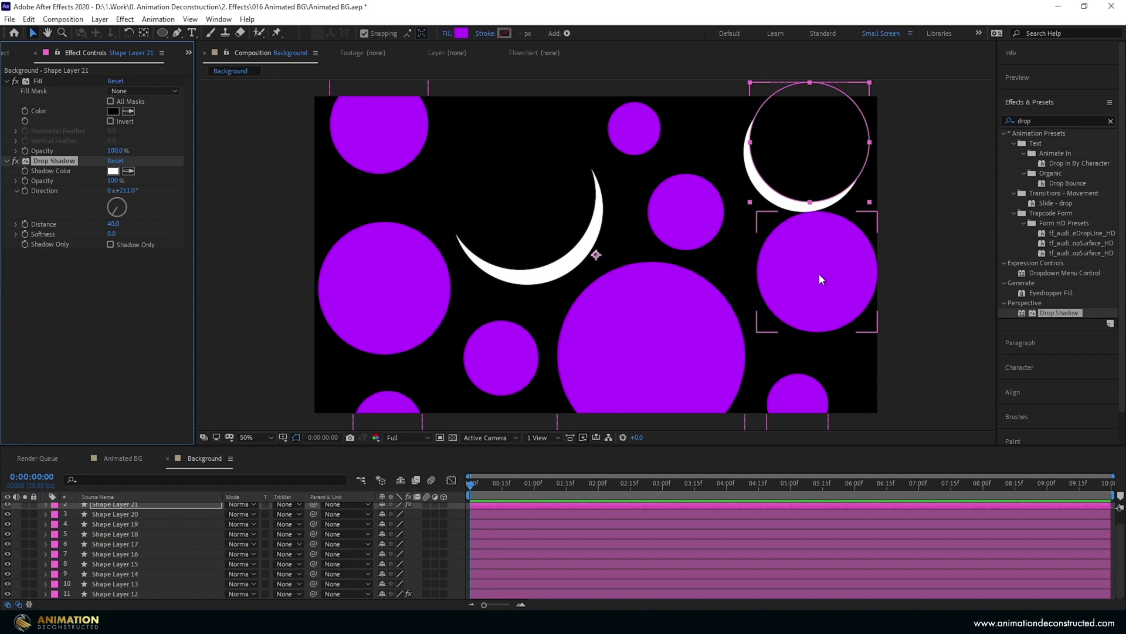
key("ctrl+v")
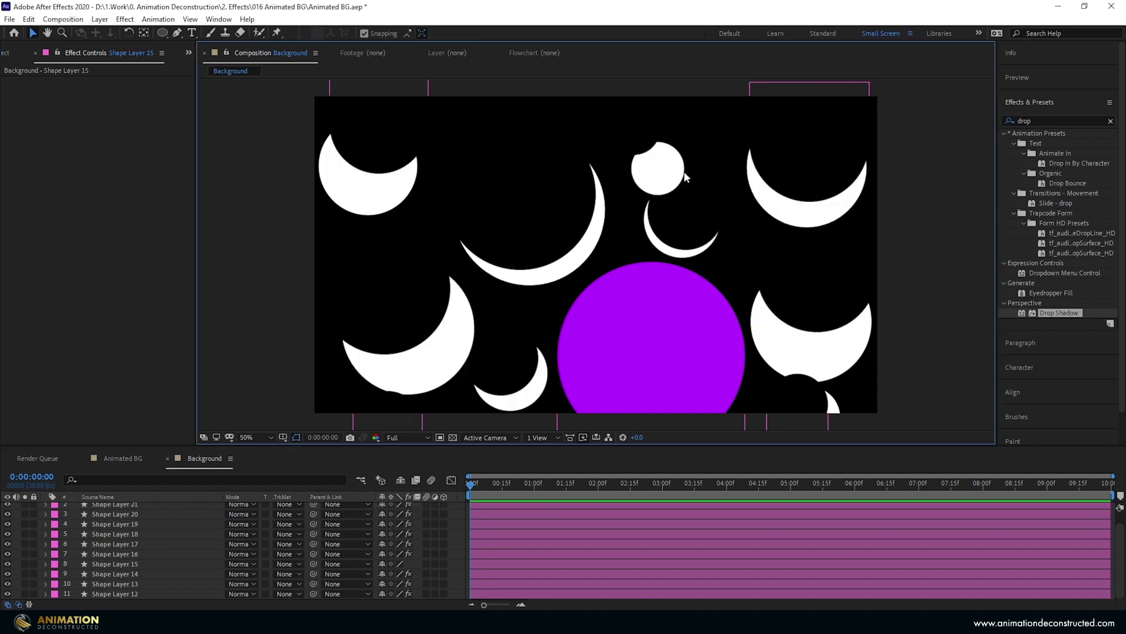
Paste the effects onto Shape Layer 15 and set its Fill colour to ffffff.
left_click(664, 305)
left_click(671, 307)
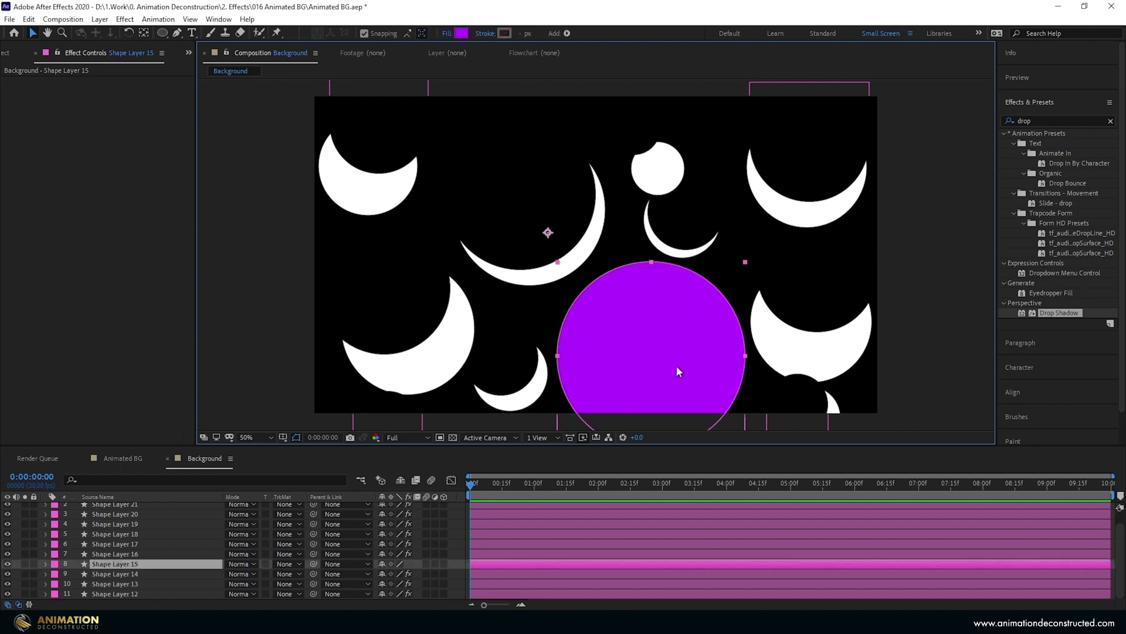
key("ctrl+v")
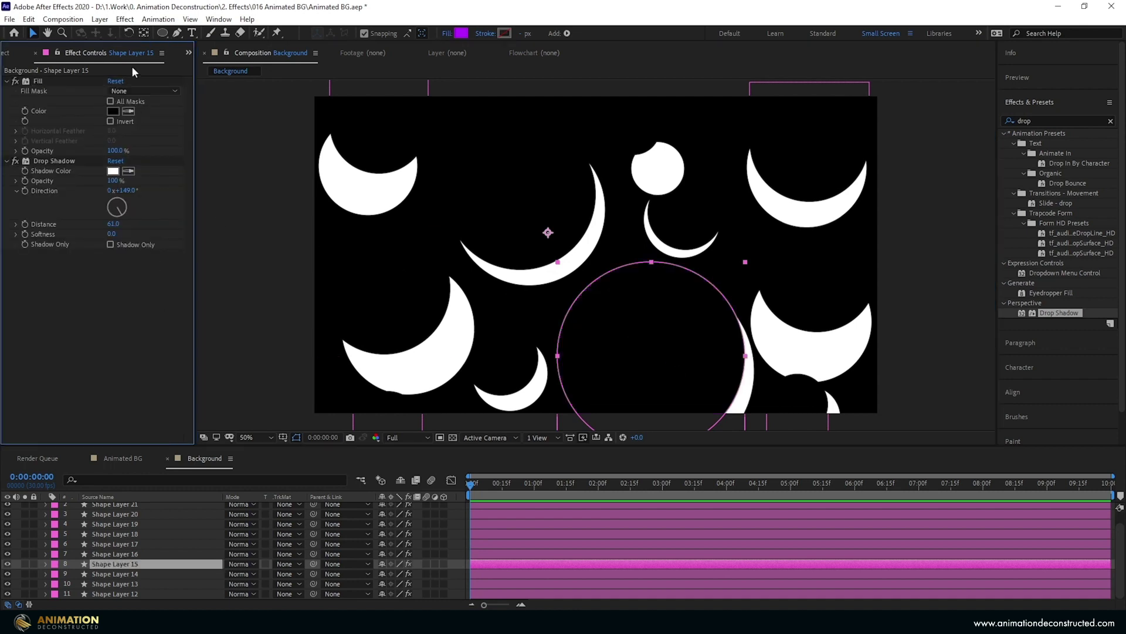
left_click(113, 111)
type("ffffff")
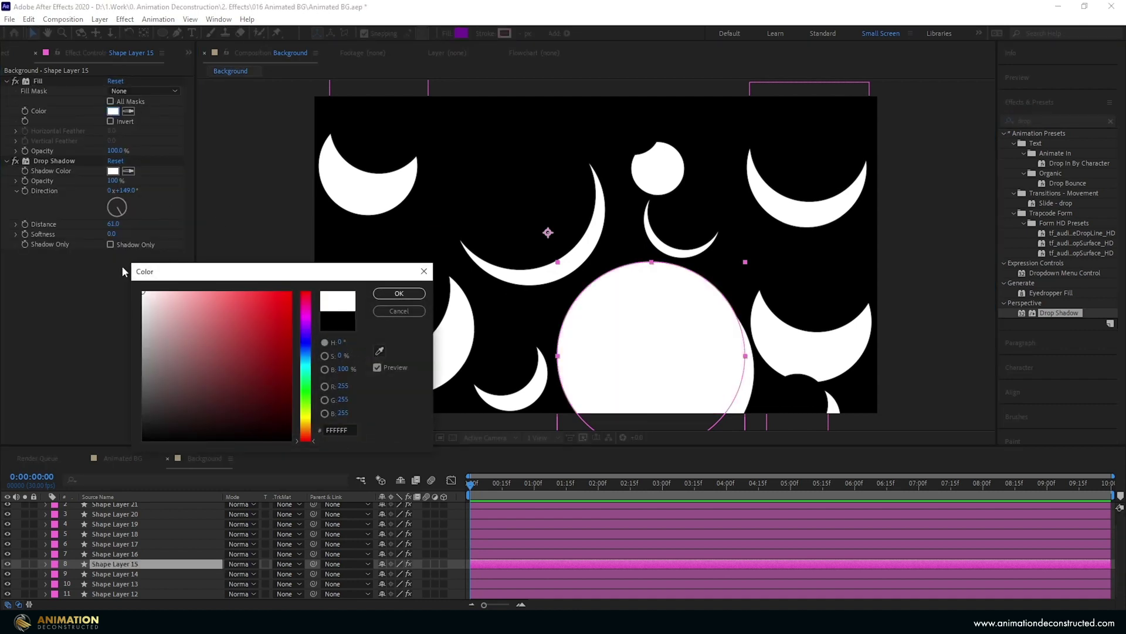
left_click(399, 294)
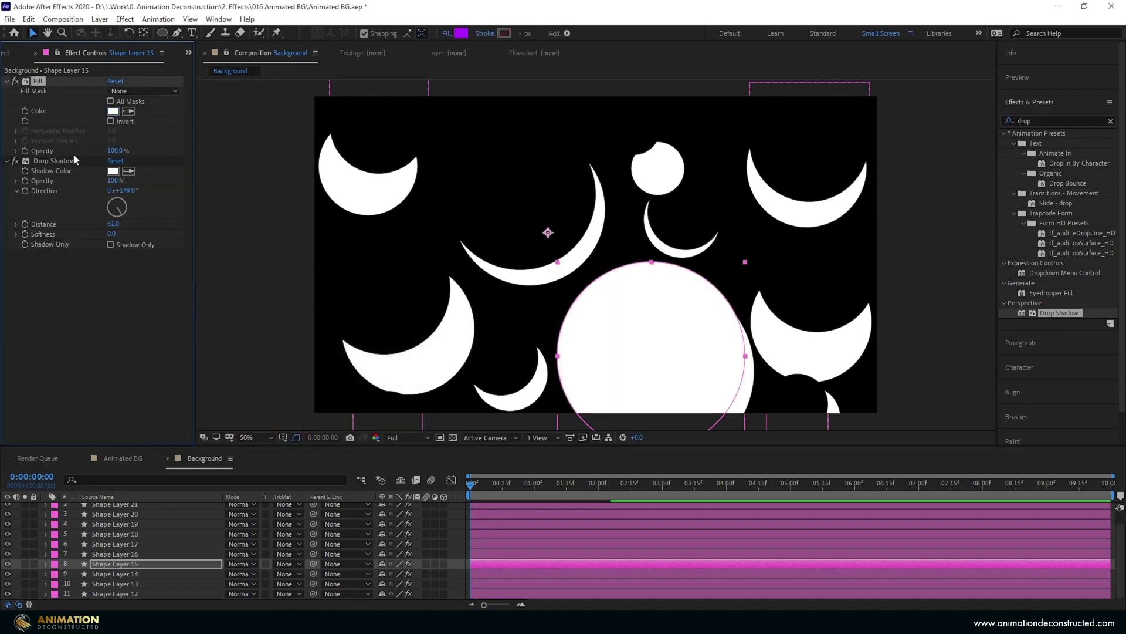
Make Shape Layer 15's shadow colour 000000 with direction 90°.
left_click(112, 171)
type("000000")
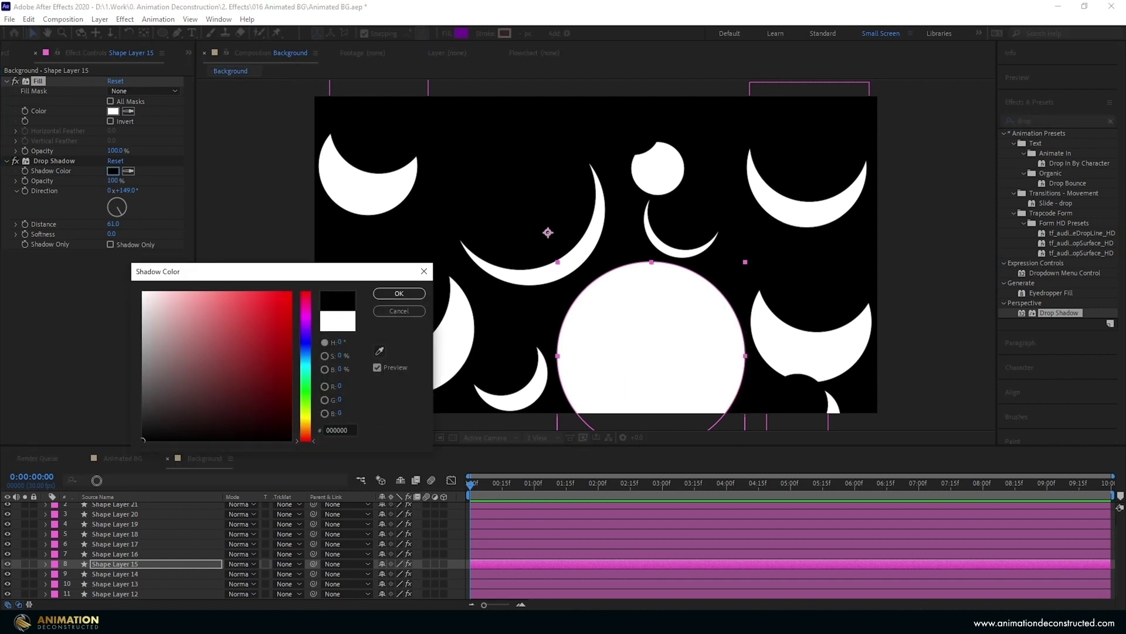
left_click(399, 294)
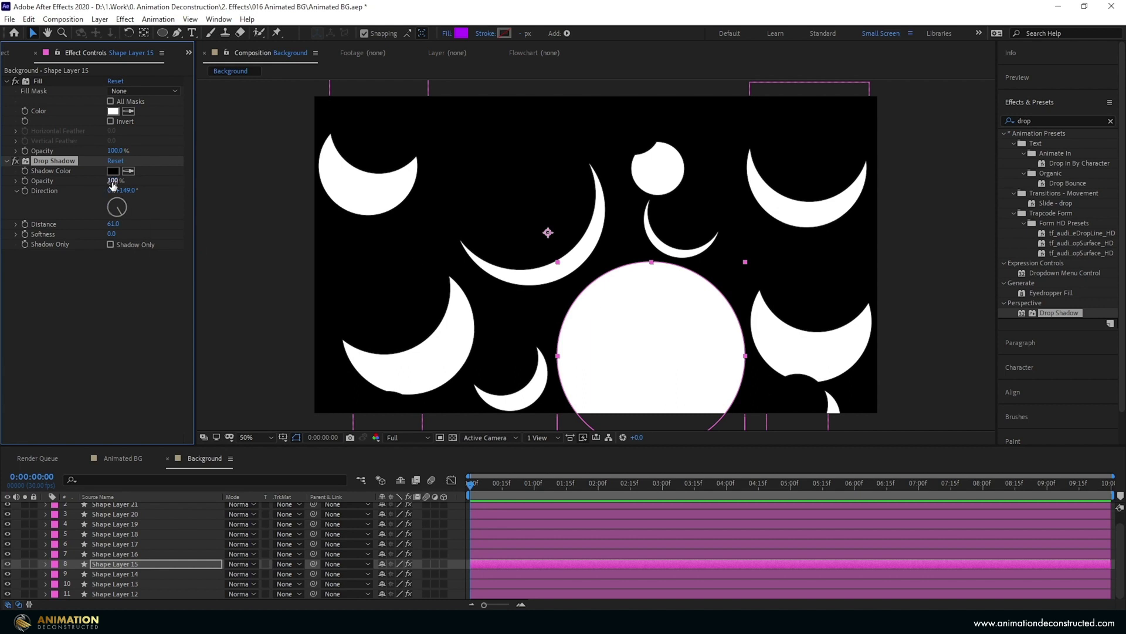
mouse_move(122, 216)
left_mouse_down()
mouse_move(130, 211)
mouse_move(115, 225)
mouse_move(126, 224)
left_mouse_up()
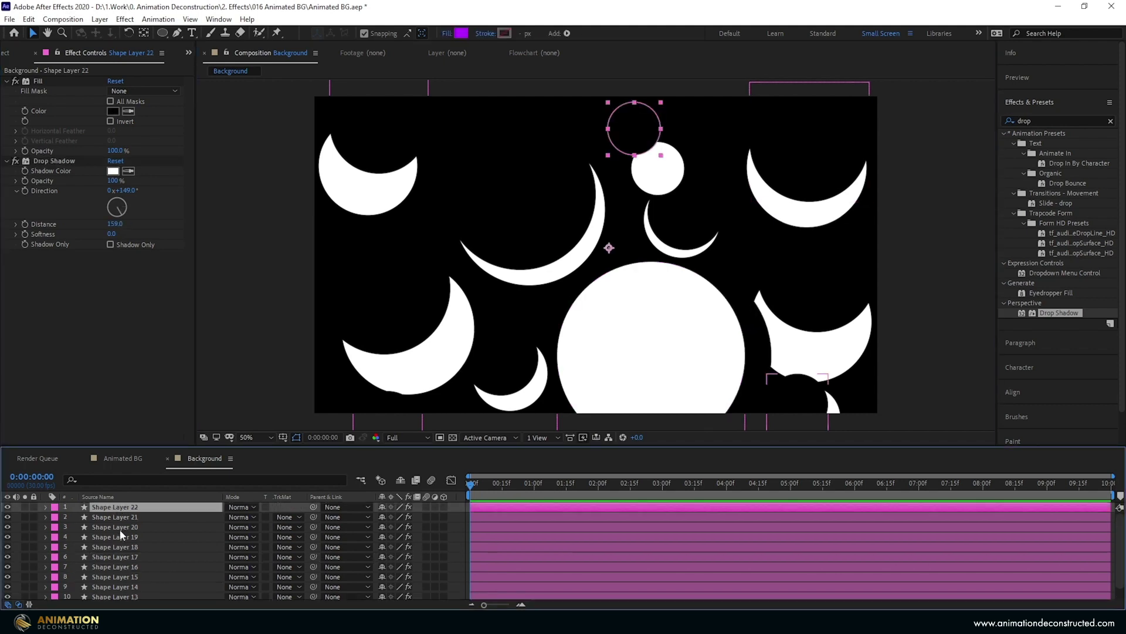
Duplicate all circle layers, label the copies Cyan, and move them to the top of the stack.
key("ctrl+a")
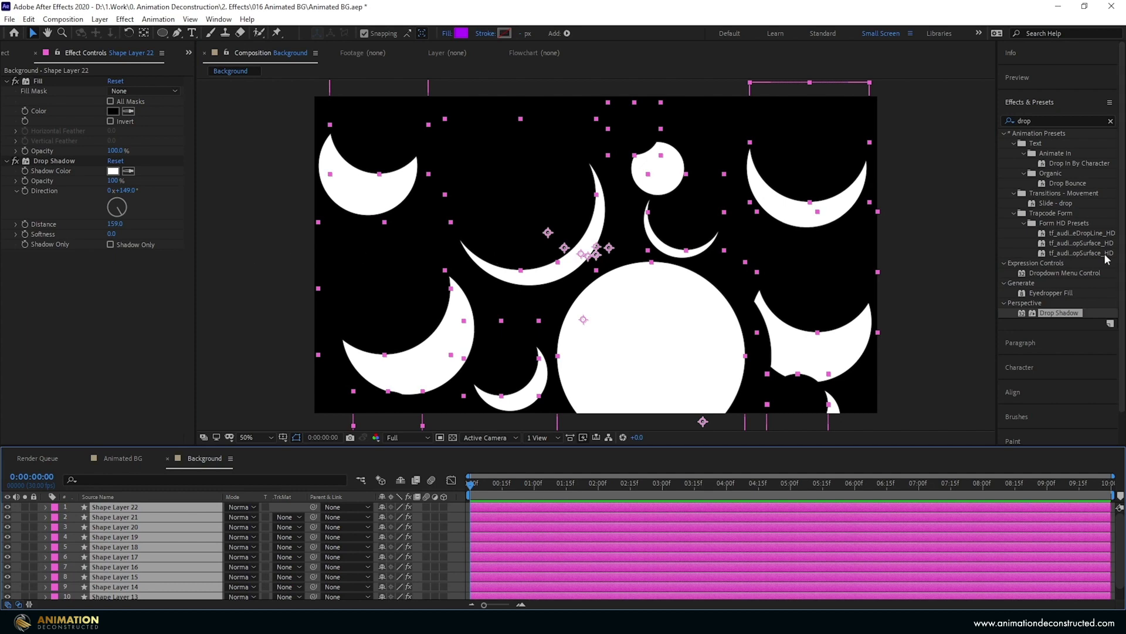
key("comma")
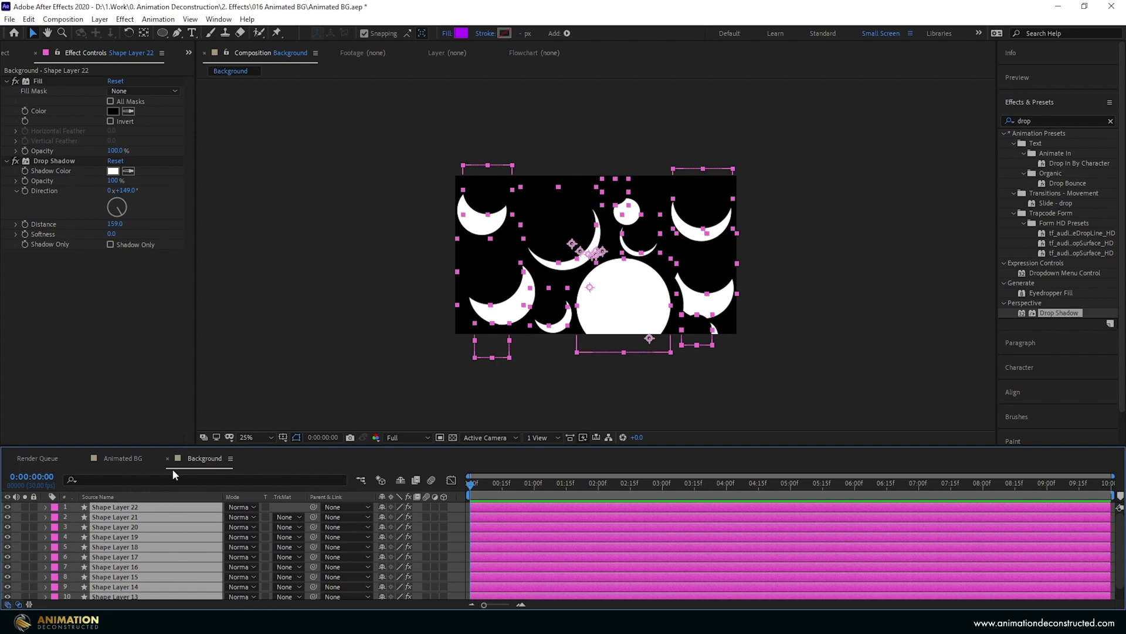
key("ctrl+d")
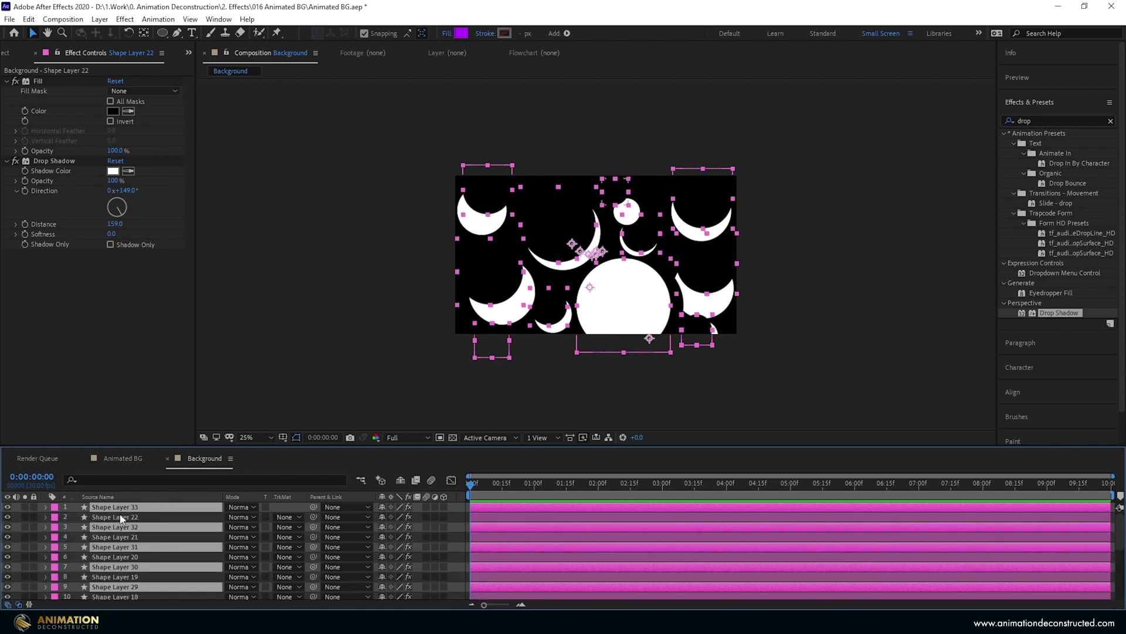
left_click(54, 507)
left_click(79, 479)
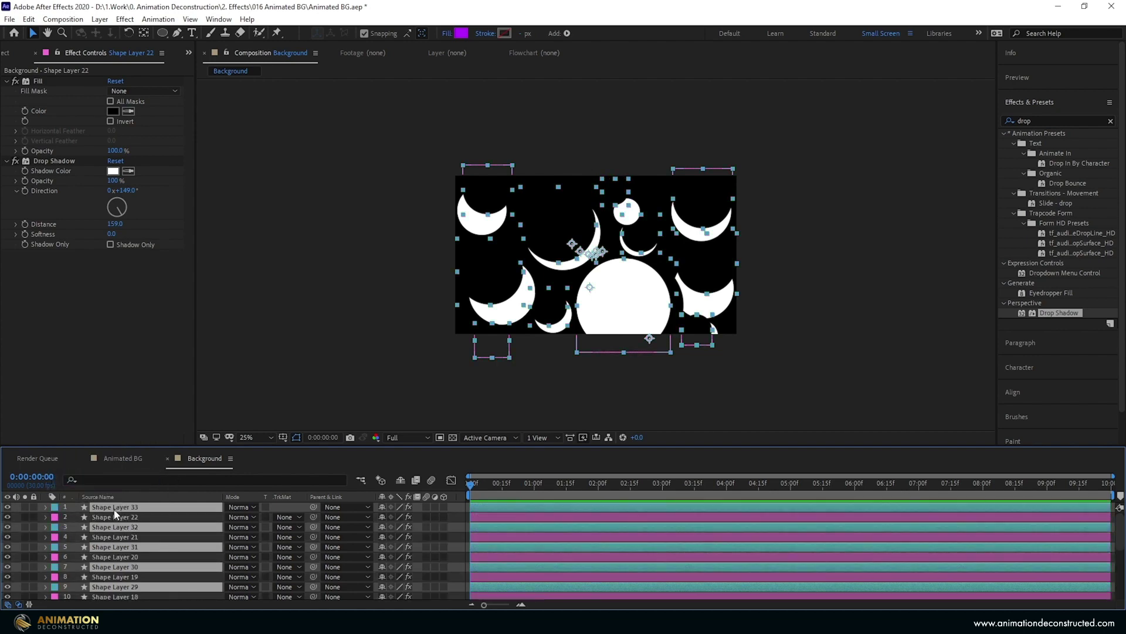
left_click_drag(114, 509, 114, 514)
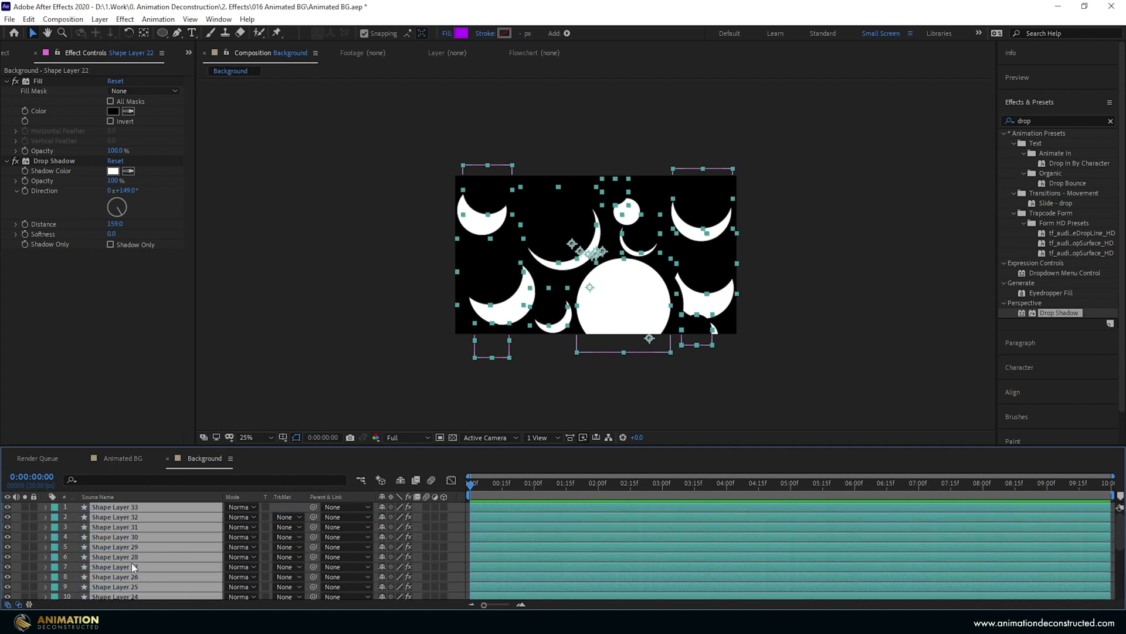
left_click_drag(130, 566, 404, 373)
Add a Null Object and parent the teal Shape Layers 33–23 to Null 8.
left_click(100, 20)
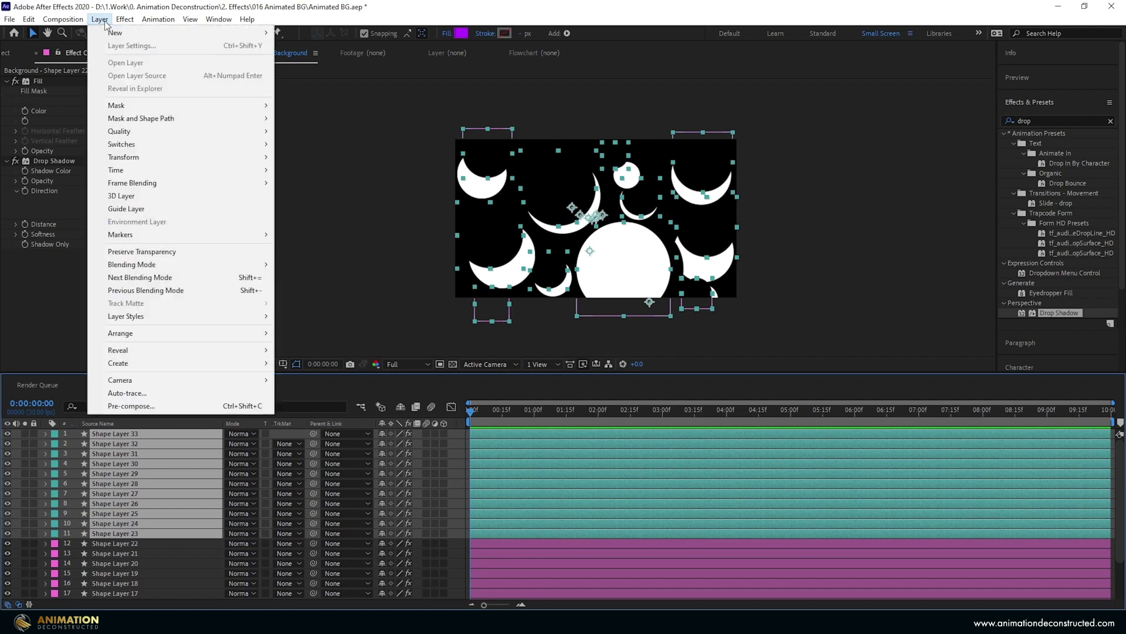
mouse_move(118, 37)
left_click(332, 86)
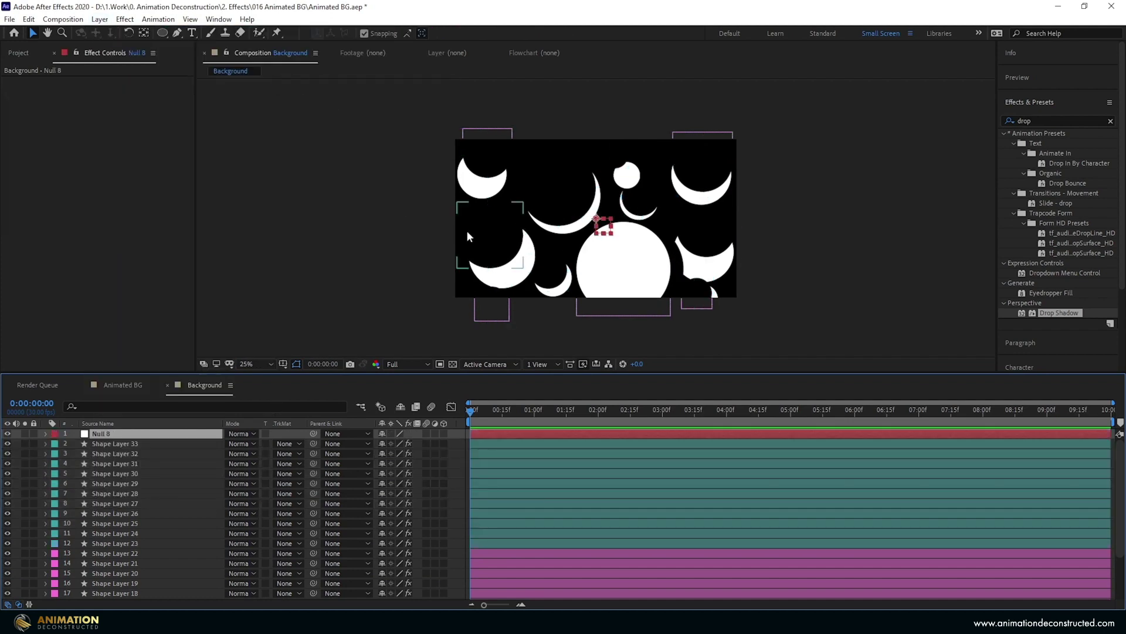
left_click(111, 542, "shift")
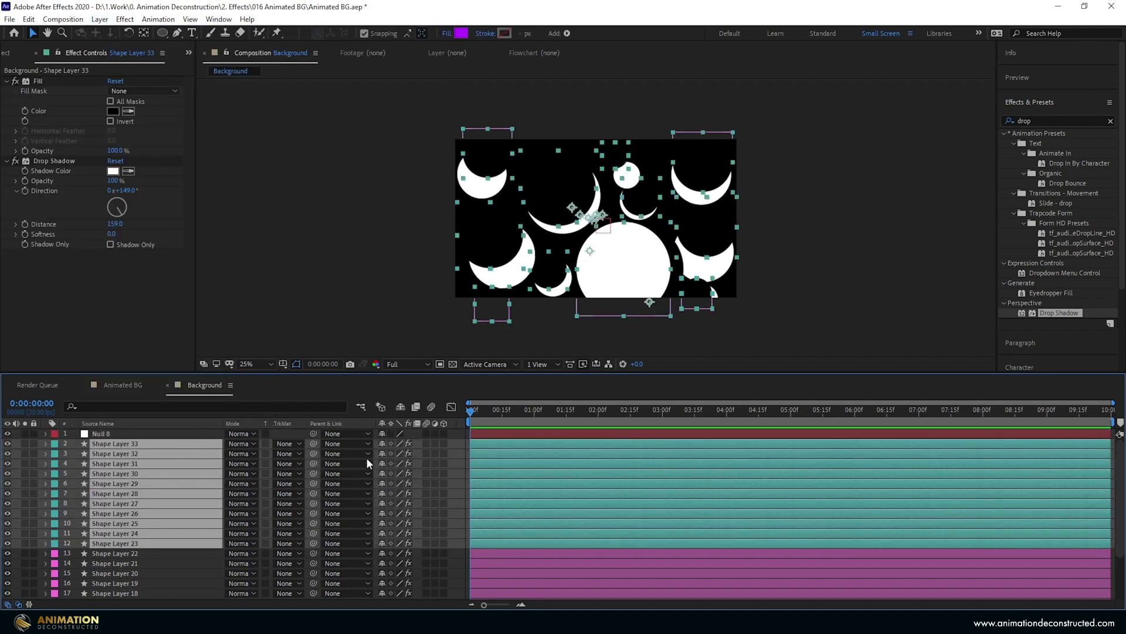
left_click_drag(315, 443, 113, 434)
Keyframe Null 8's Position so X reaches -1920 at the composition's end.
left_click(165, 436)
key("p")
left_click(75, 444)
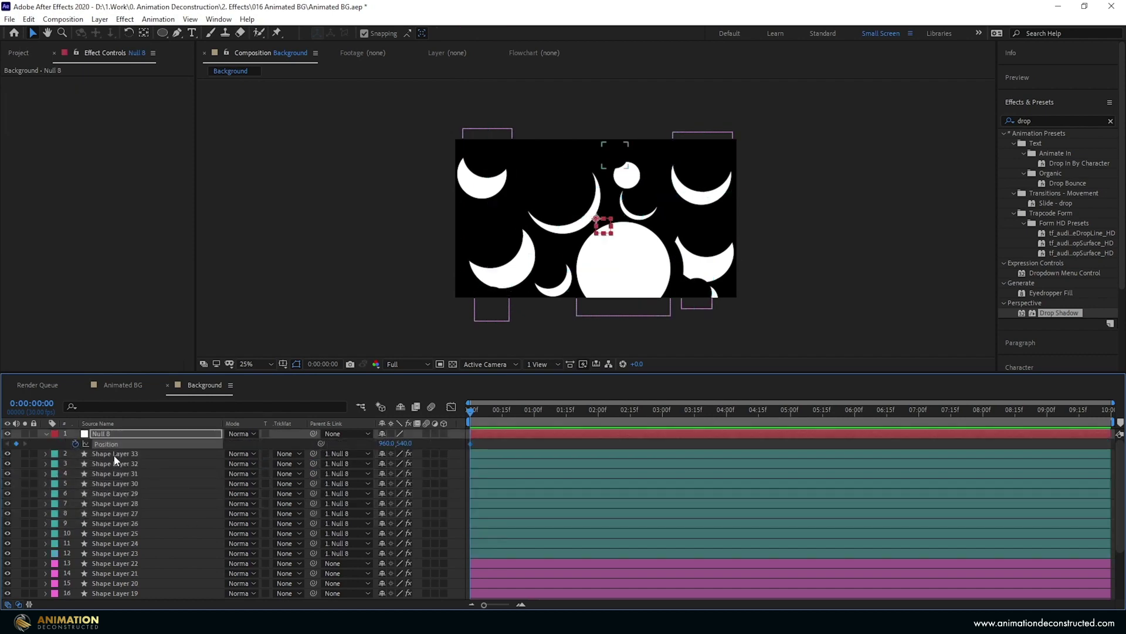
key("End")
left_click(388, 443)
key("Right")
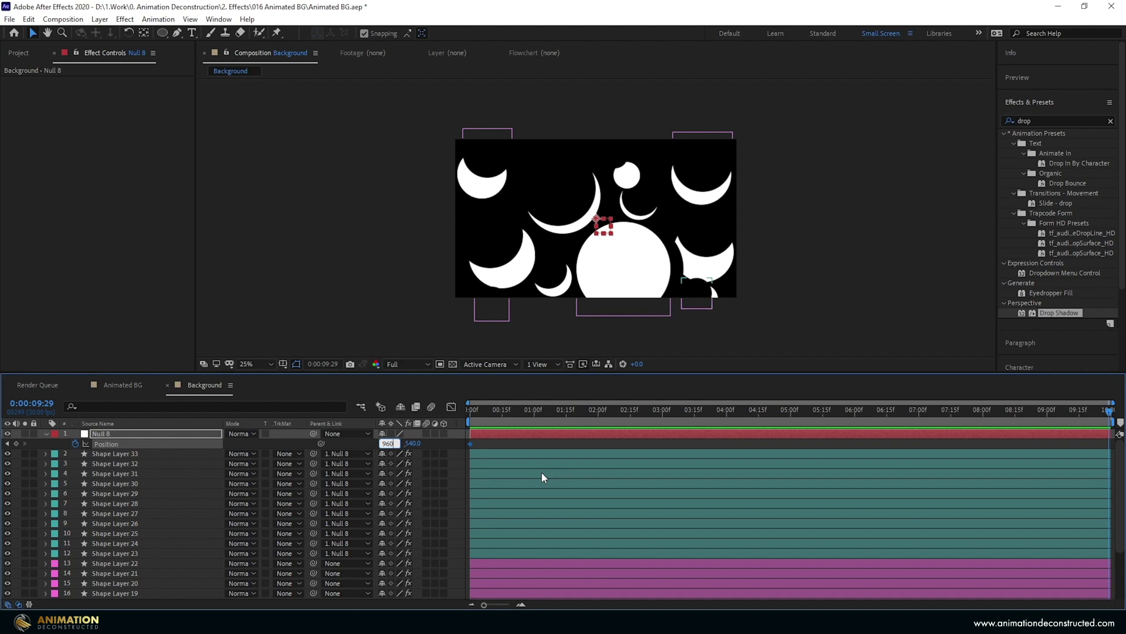
type("-192")
key("Return")
Parent the pink Shape Layers 22–12 to Null 8 and select every layer from Null 8 down.
left_click(111, 563)
scroll(108, 561, "down", 3)
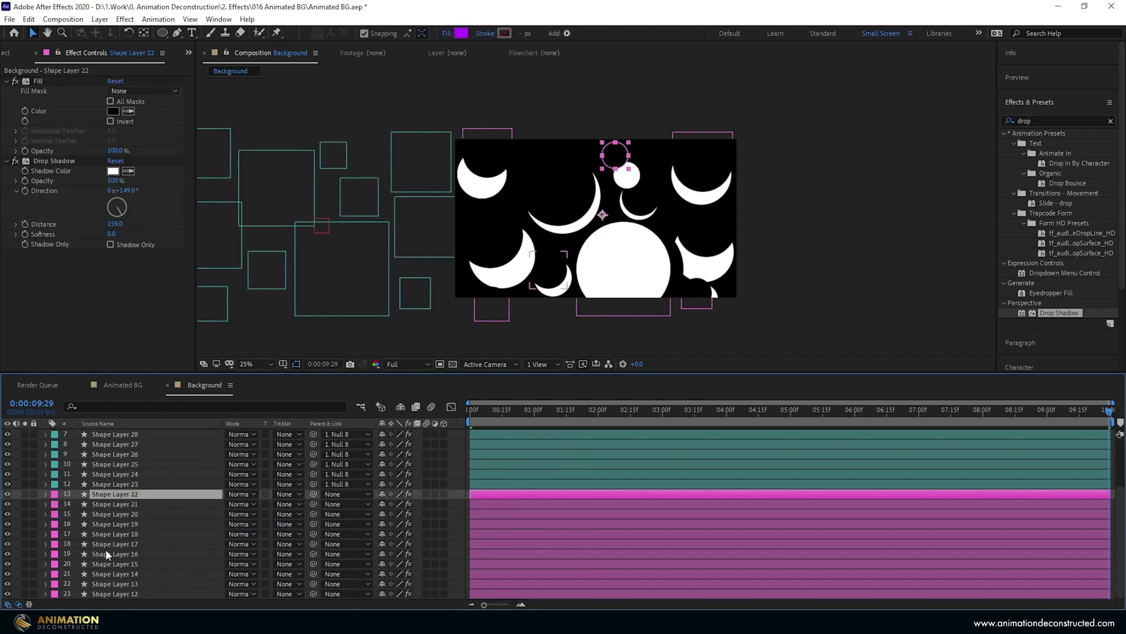
left_click(121, 593, "shift")
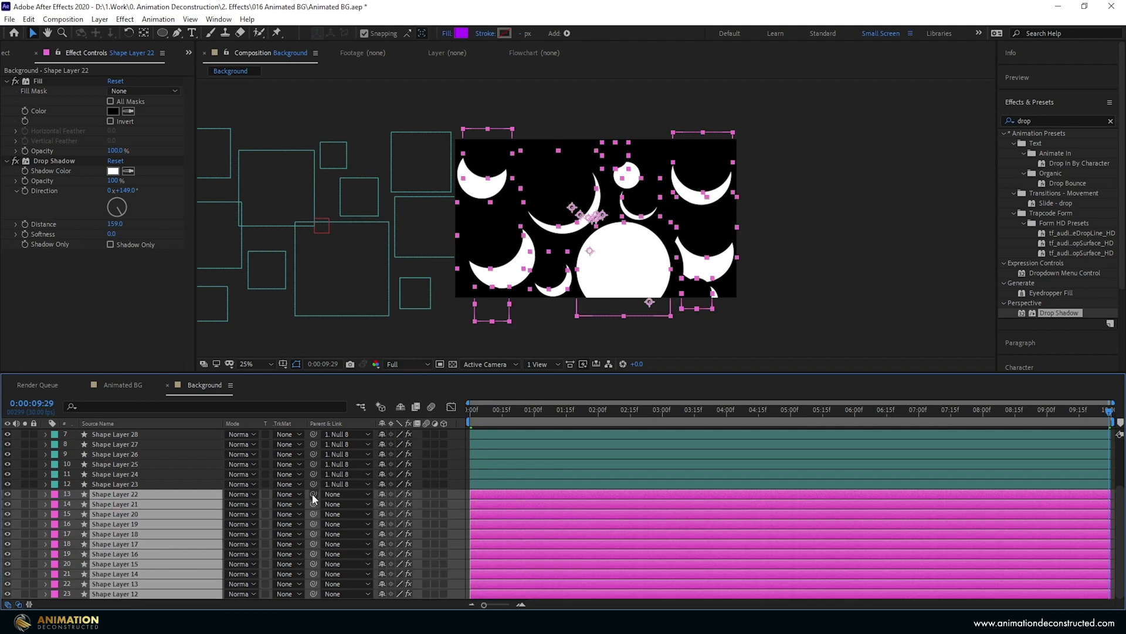
left_click_drag(313, 494, 108, 433)
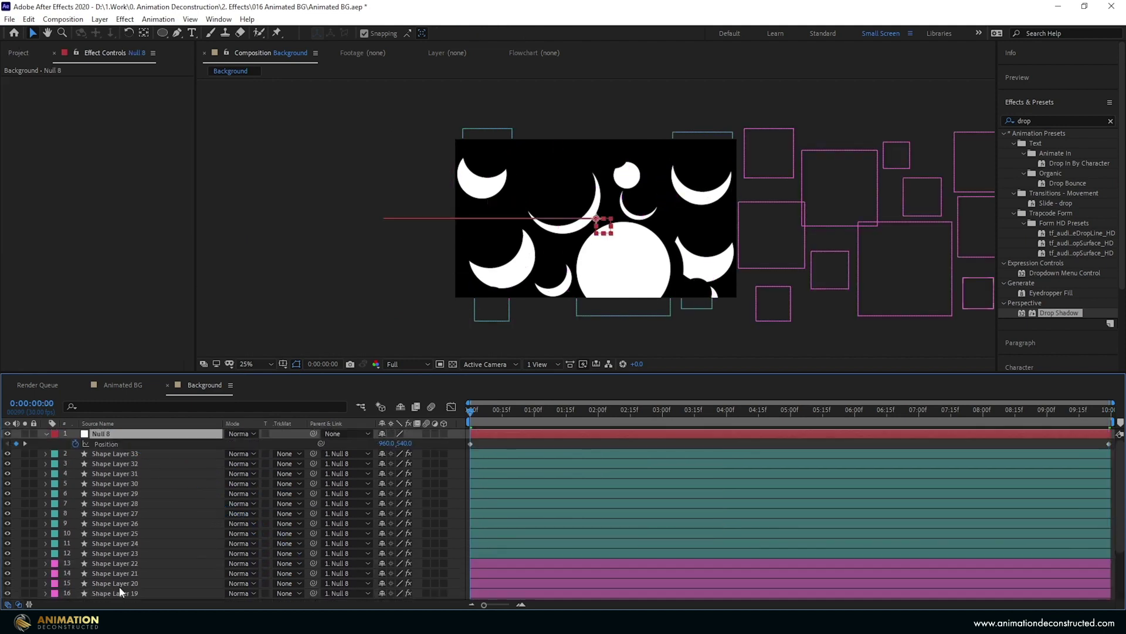
left_click(119, 586, "shift")
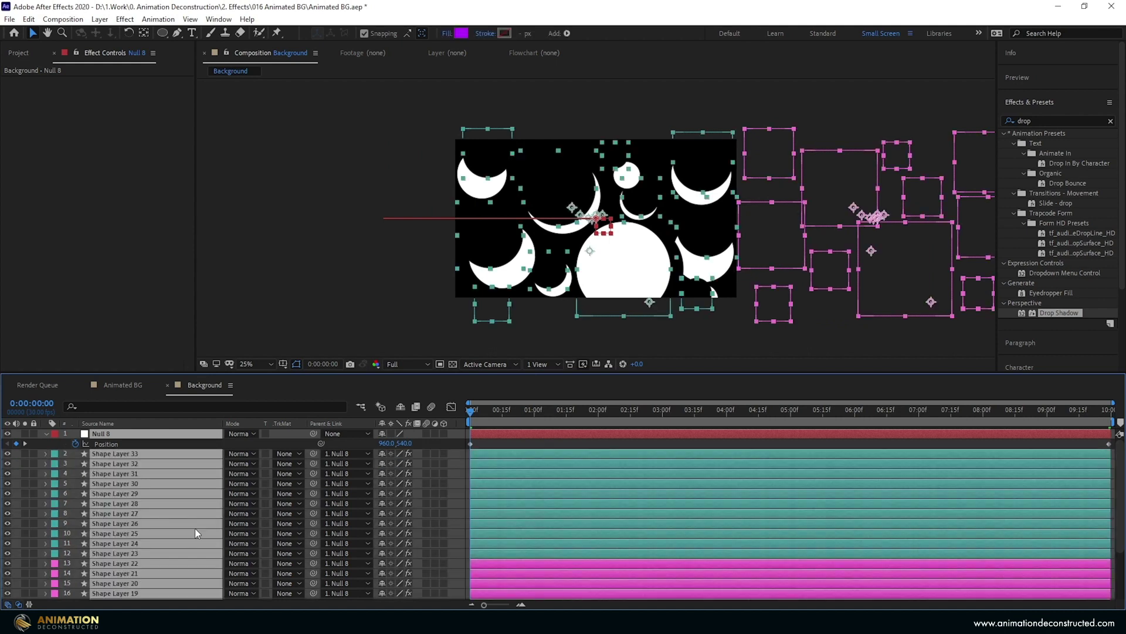
Precompose the null and all shape layers into 'Circles' and select the new layer.
key("ctrl+shift+c")
type("Circles")
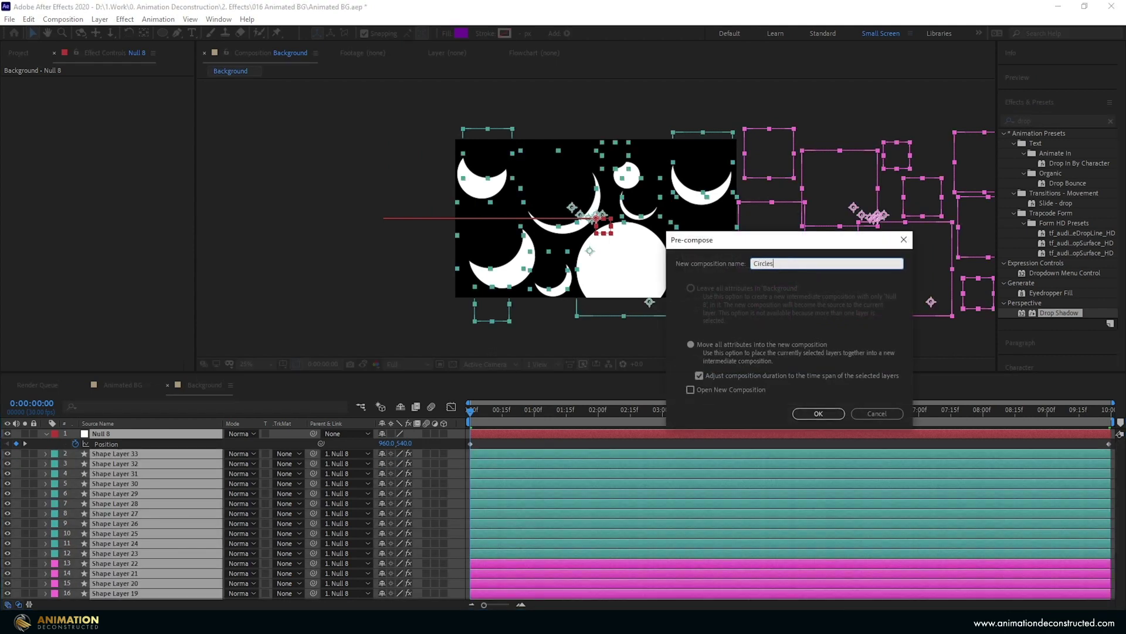
key("Return")
left_click(267, 492)
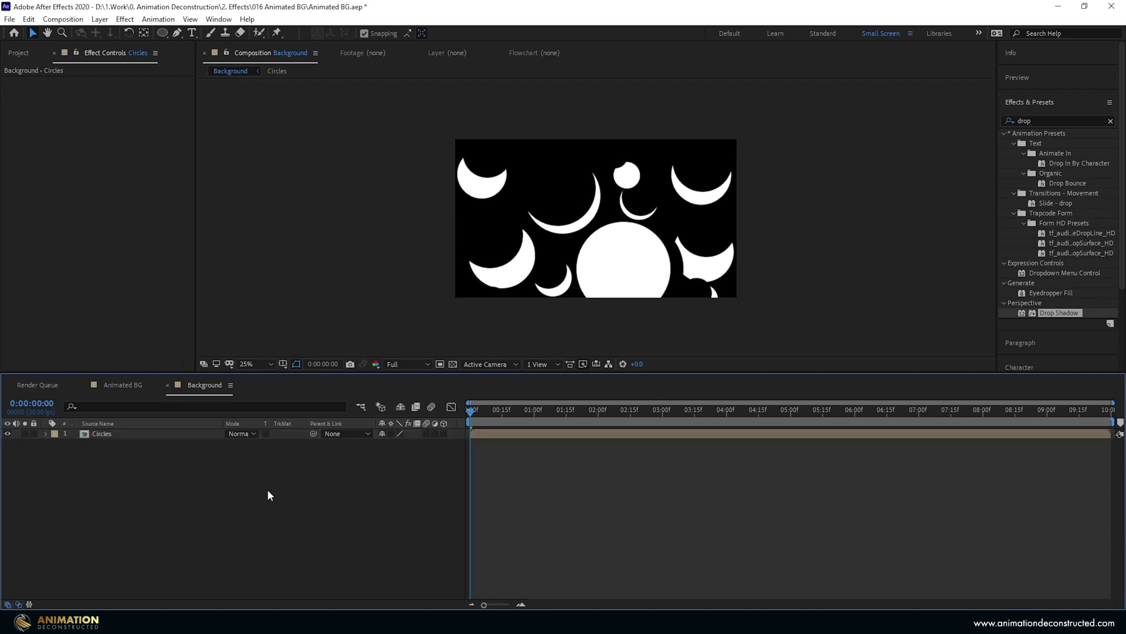
left_click(120, 436)
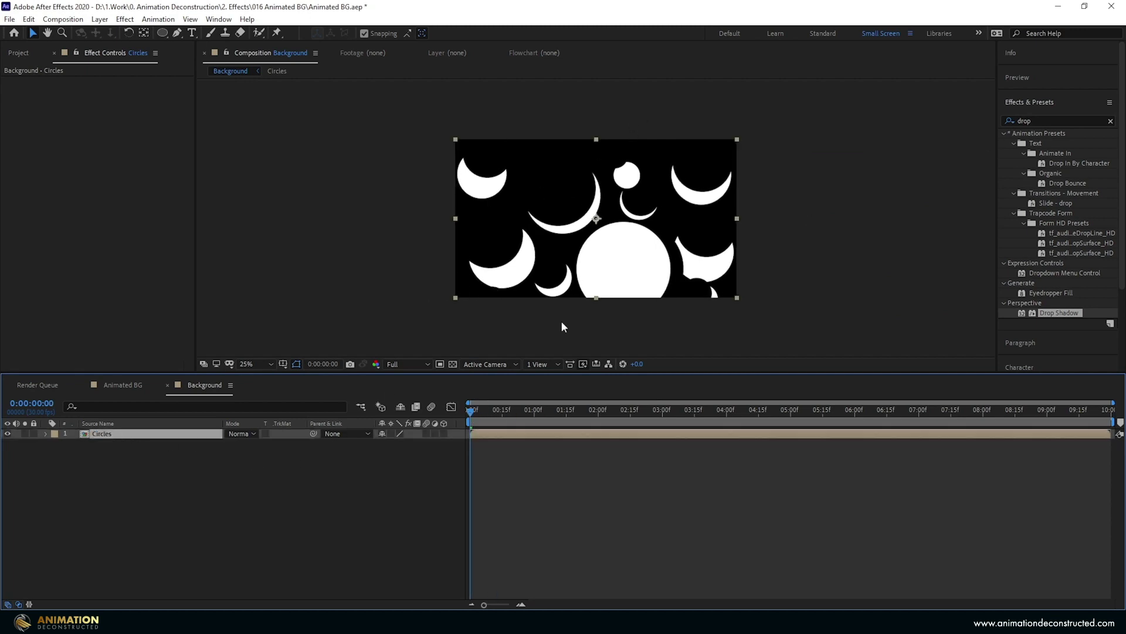
Apply Directional Blur to the Circles layer with Direction set to 45°.
left_click(1052, 121)
double_click(1052, 120)
type("direc")
double_click(1063, 143)
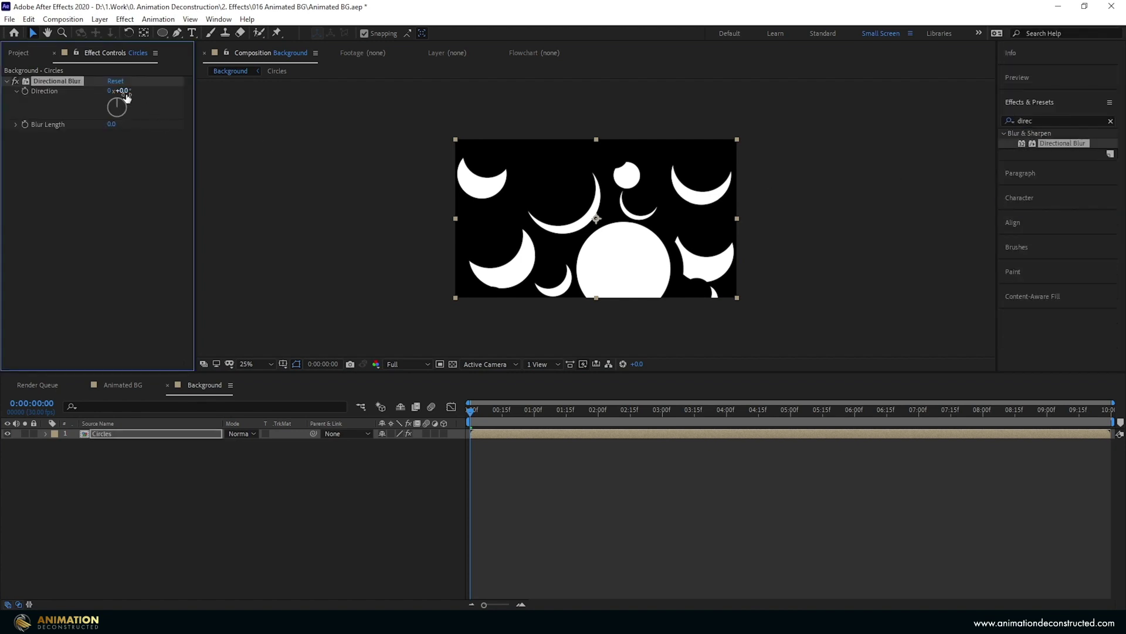
left_click_drag(118, 106, 129, 106)
Increase Blur Length to 586.2 and preview the diagonal streaks.
key("period")
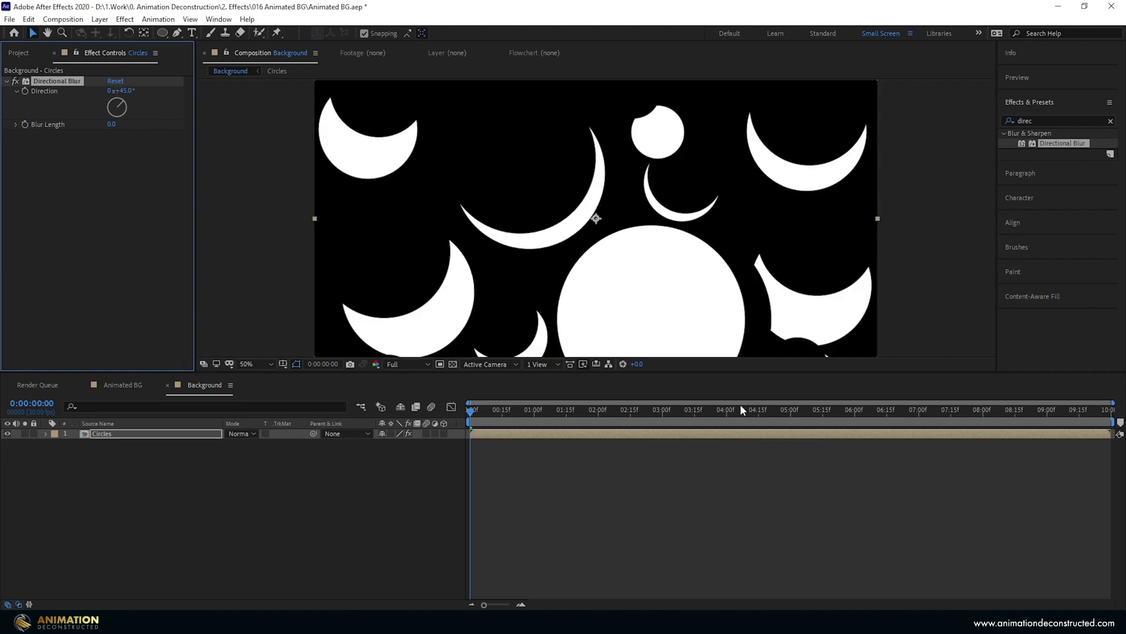
left_click_drag(746, 376, 766, 449)
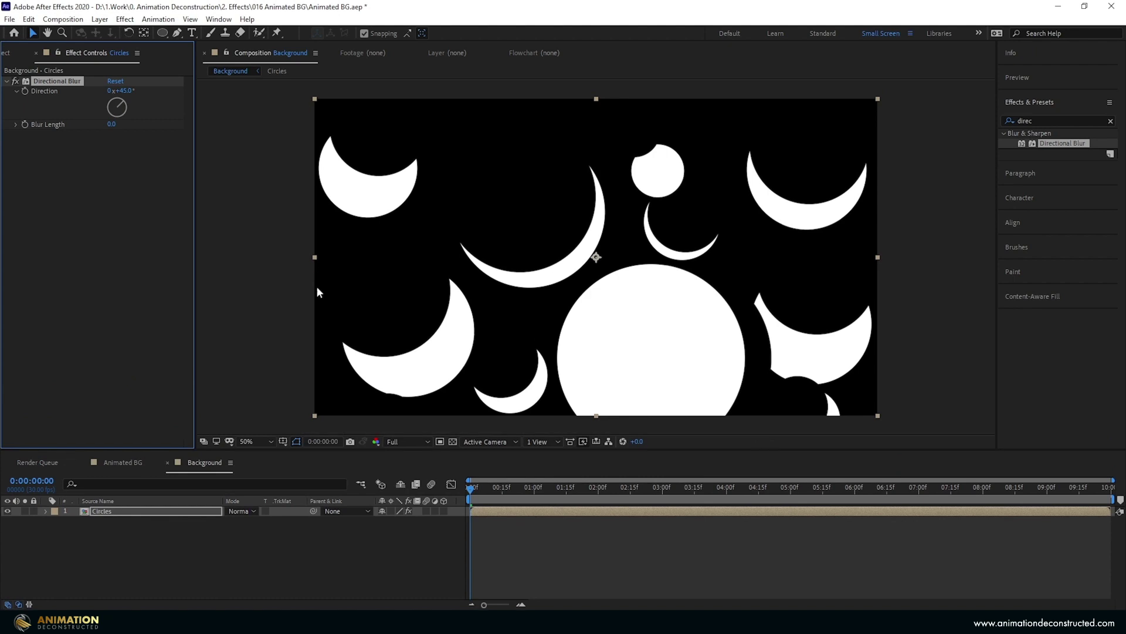
left_click_drag(111, 130, 885, 160)
left_click_drag(117, 124, 379, 120)
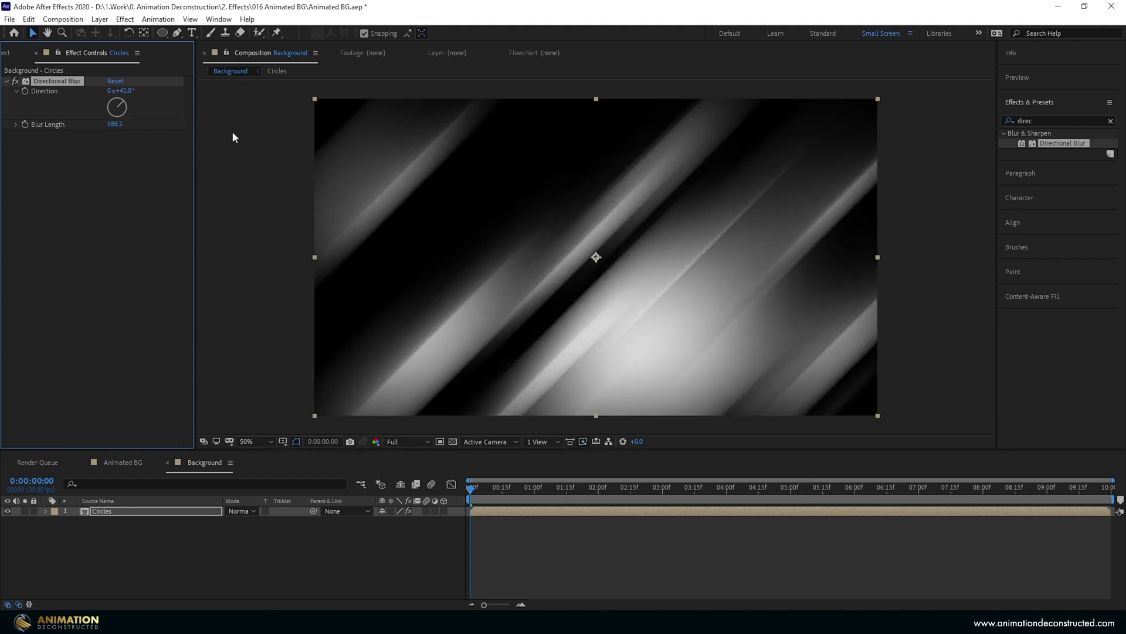
key("space")
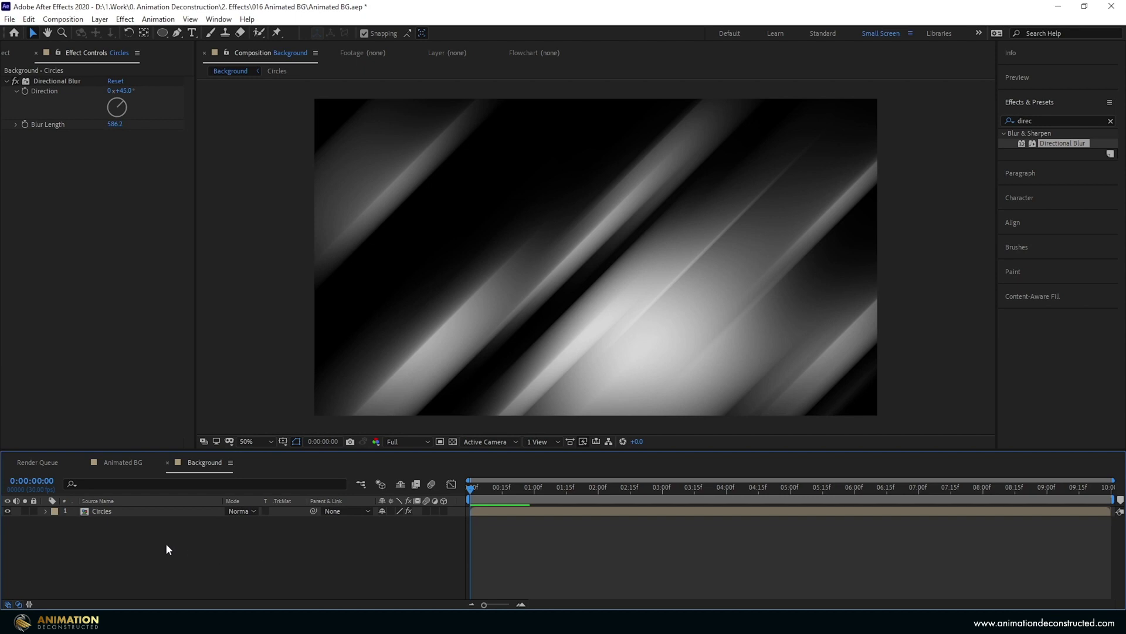
Create a dark purple 0F003E solid named BG and place it below Circles.
right_click(139, 537)
mouse_move(175, 412)
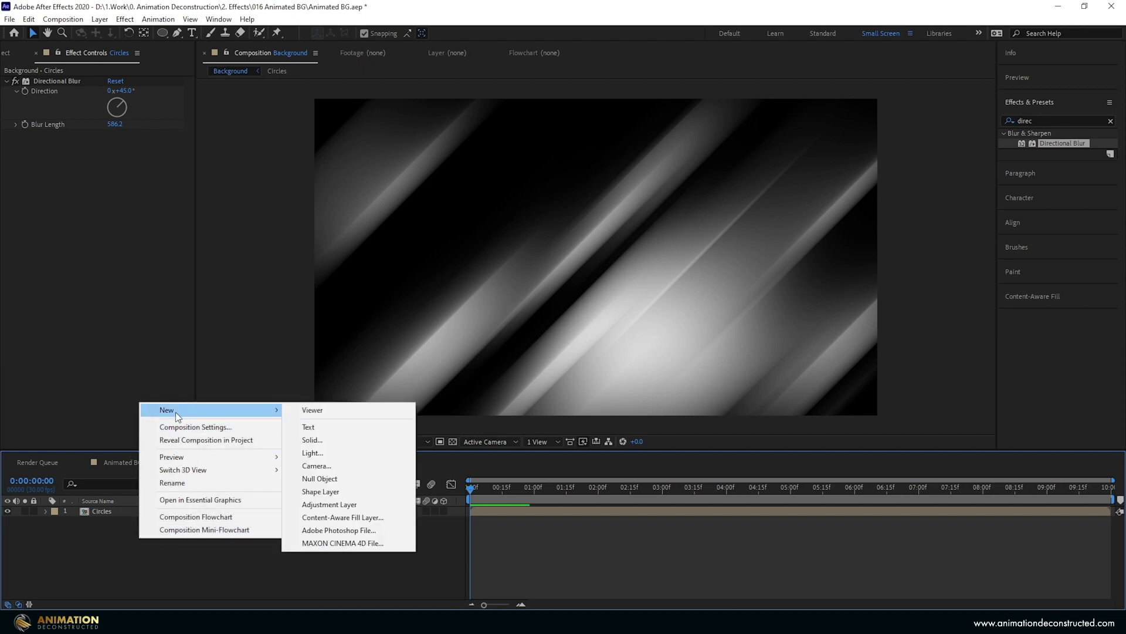
left_click(337, 440)
type("BG")
left_click(801, 377)
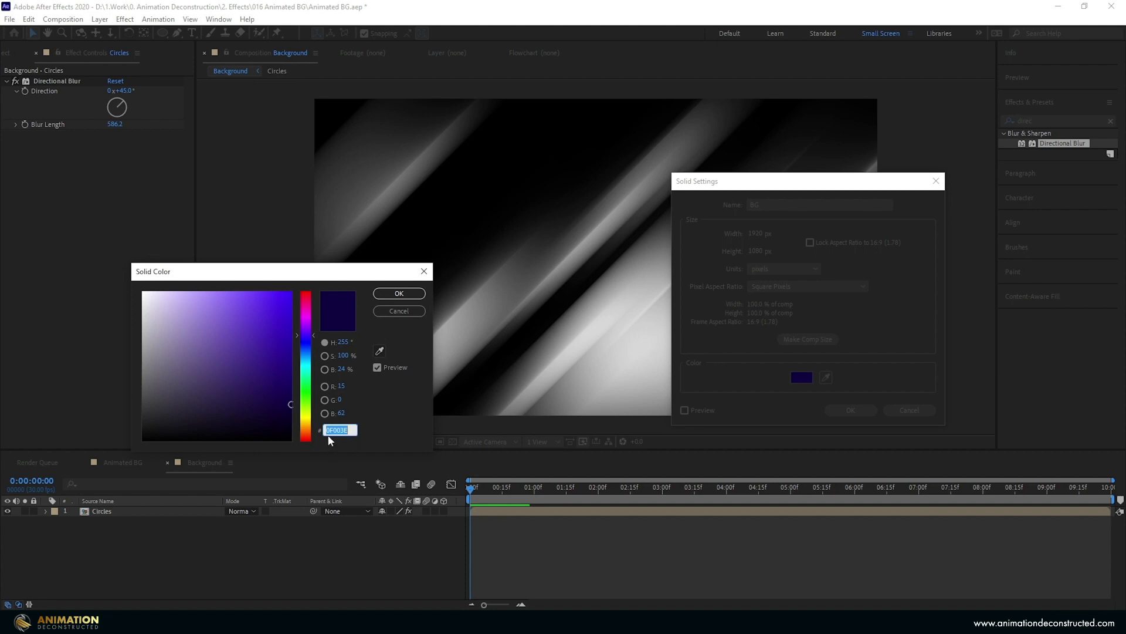
left_click(401, 293)
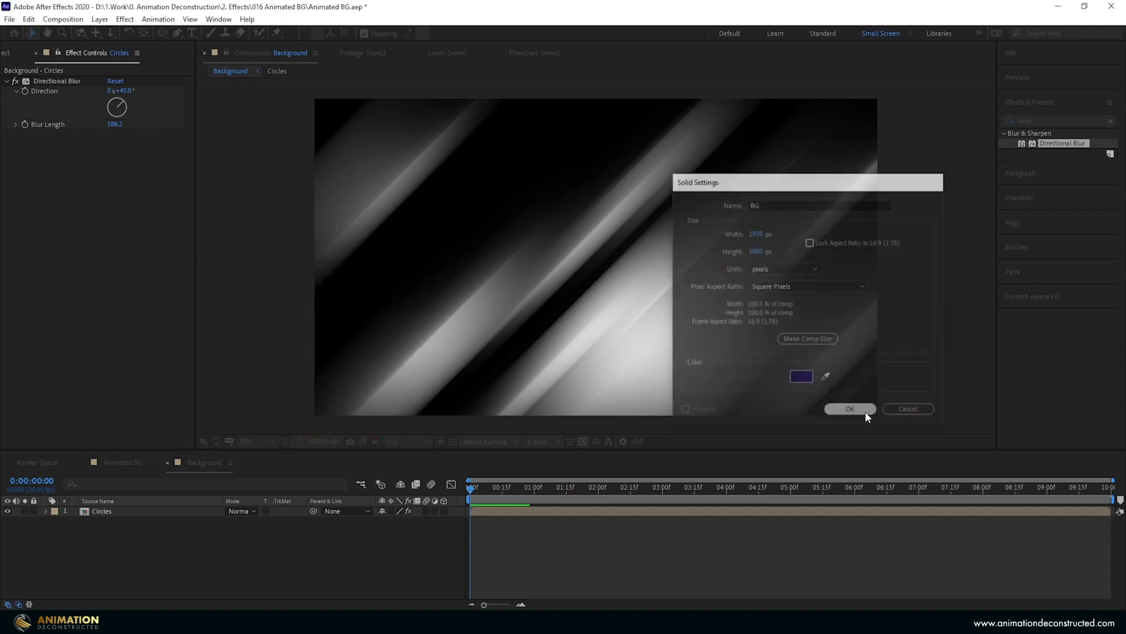
left_click(864, 410)
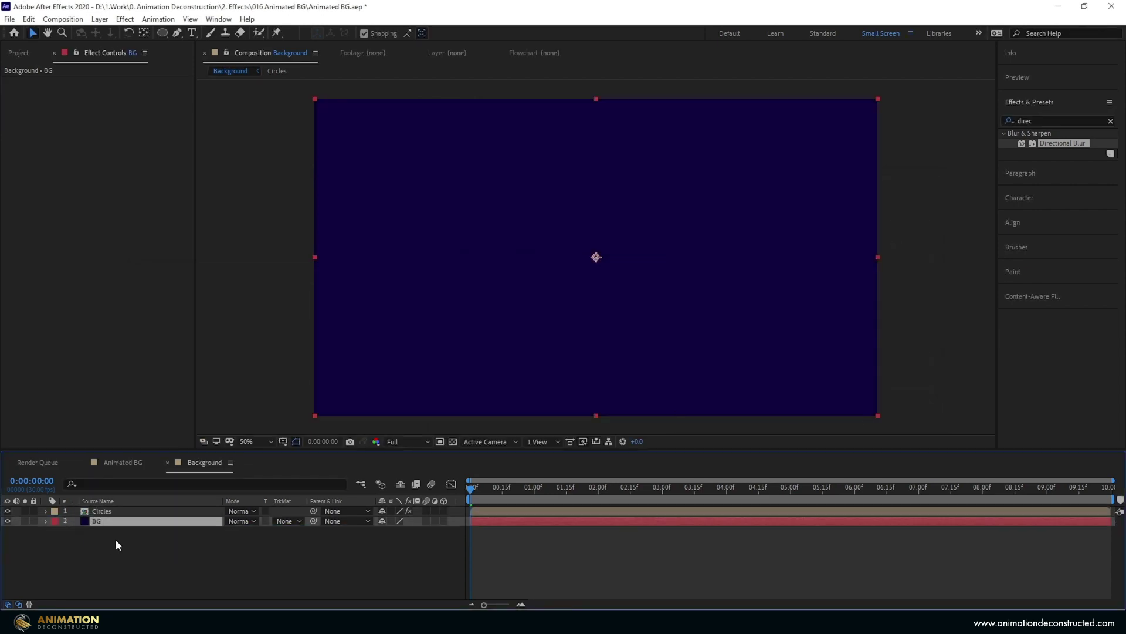
left_click_drag(103, 511, 129, 544)
Select the Circles layer and apply a Tint effect from Effects & Presets.
left_click(181, 557)
left_click(107, 510)
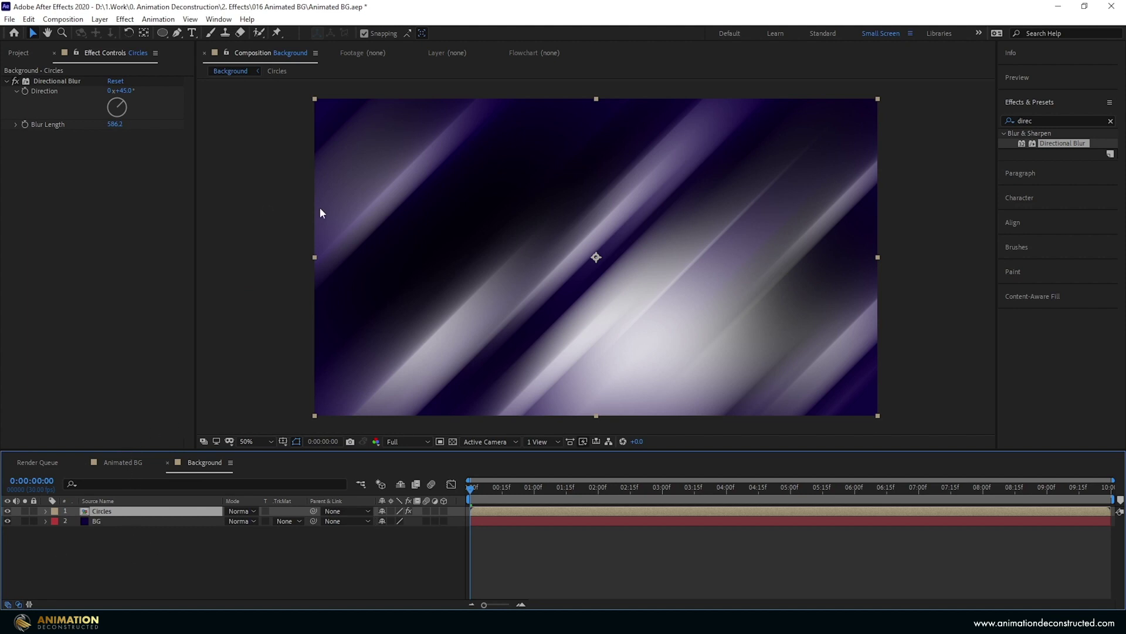
left_click(1055, 121)
type("tint")
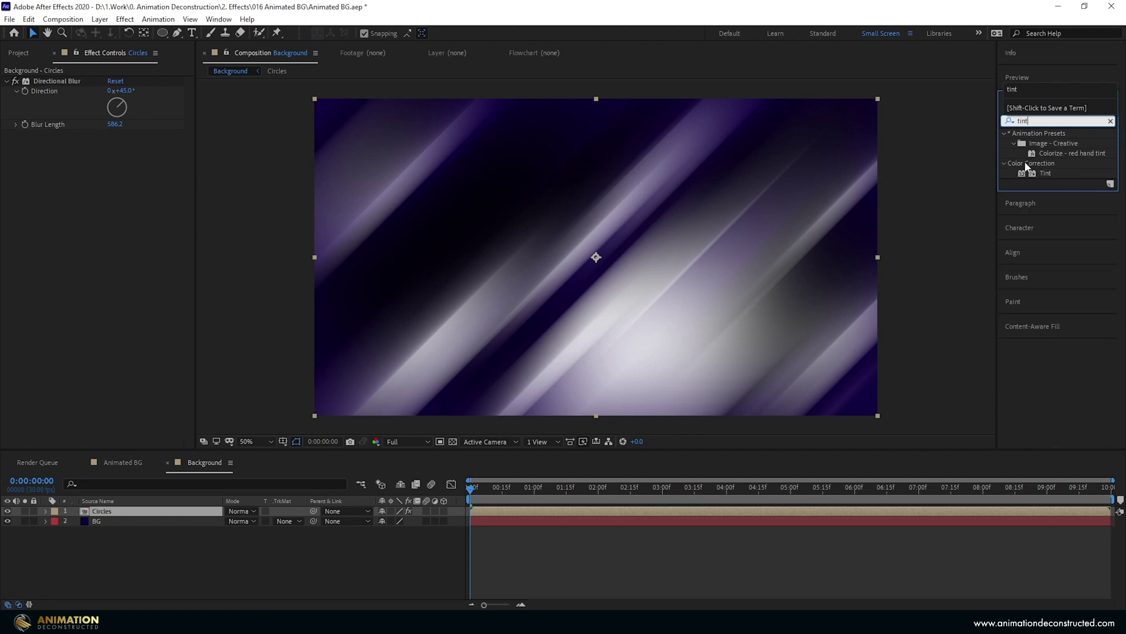
double_click(1044, 173)
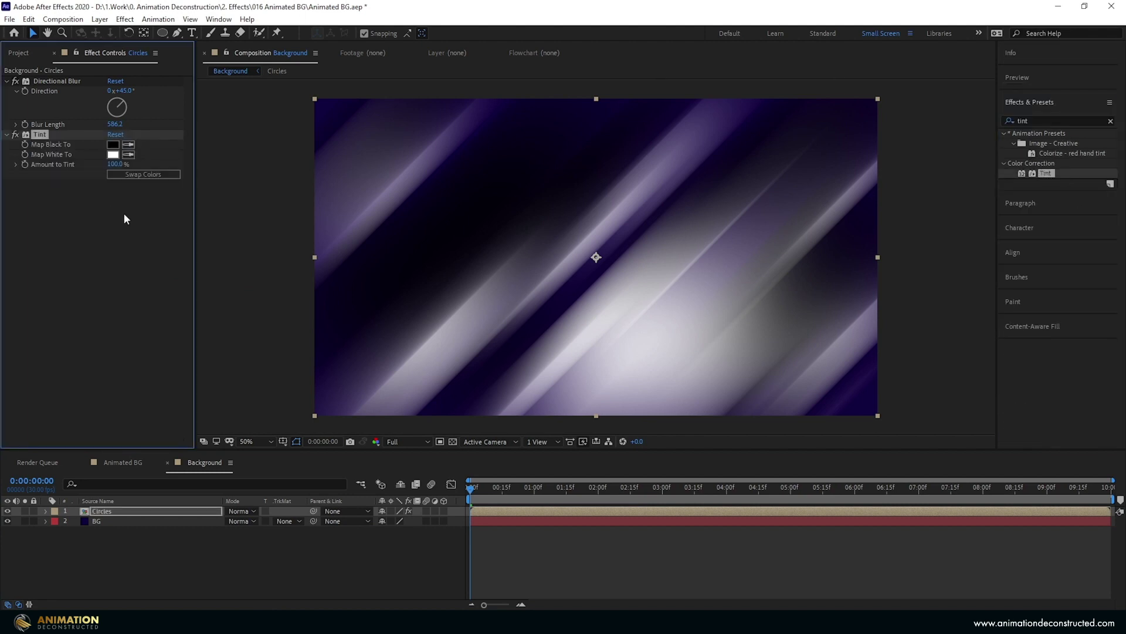
Set Tint's Map Black To FF008A (magenta) and Map White To 008A9A (teal).
left_click(113, 147)
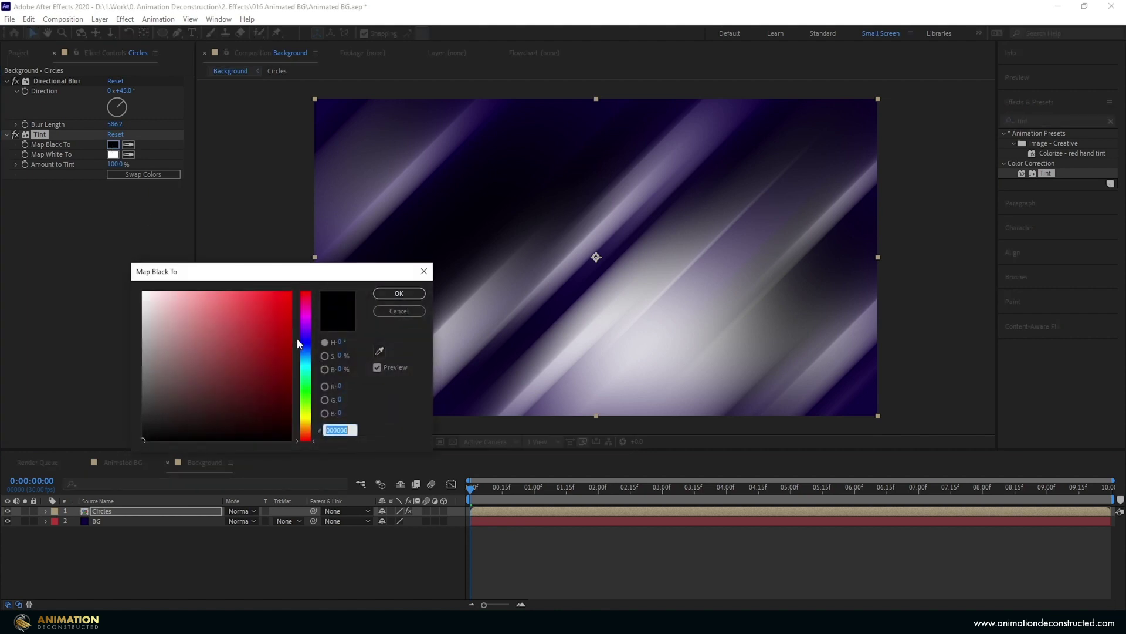
left_click(309, 318)
left_click(338, 431)
type("F")
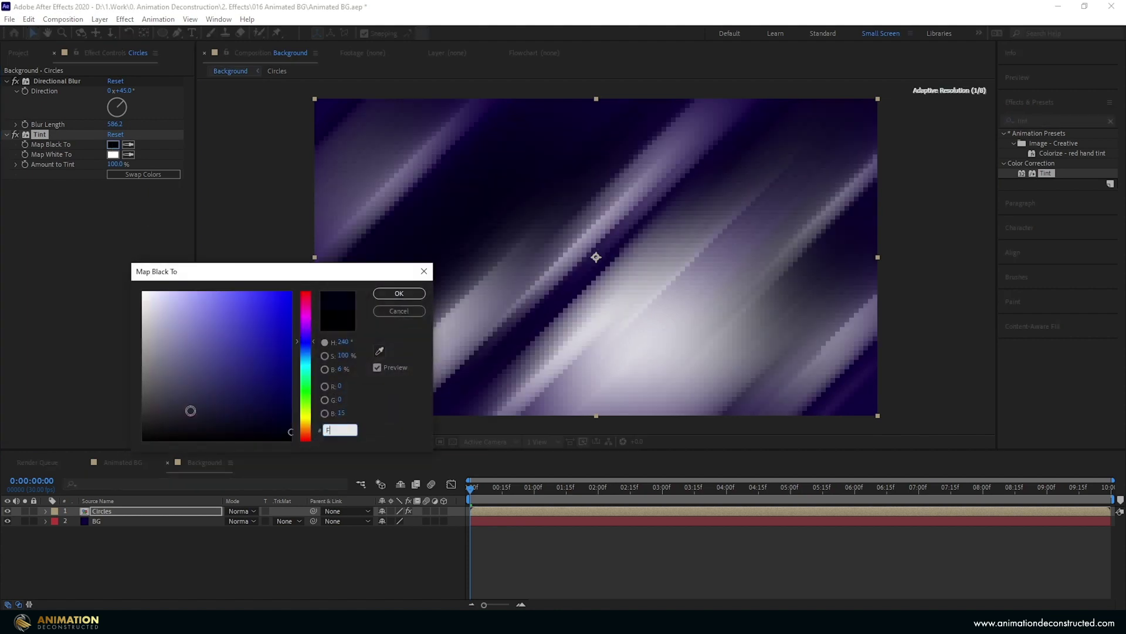
type("F008A")
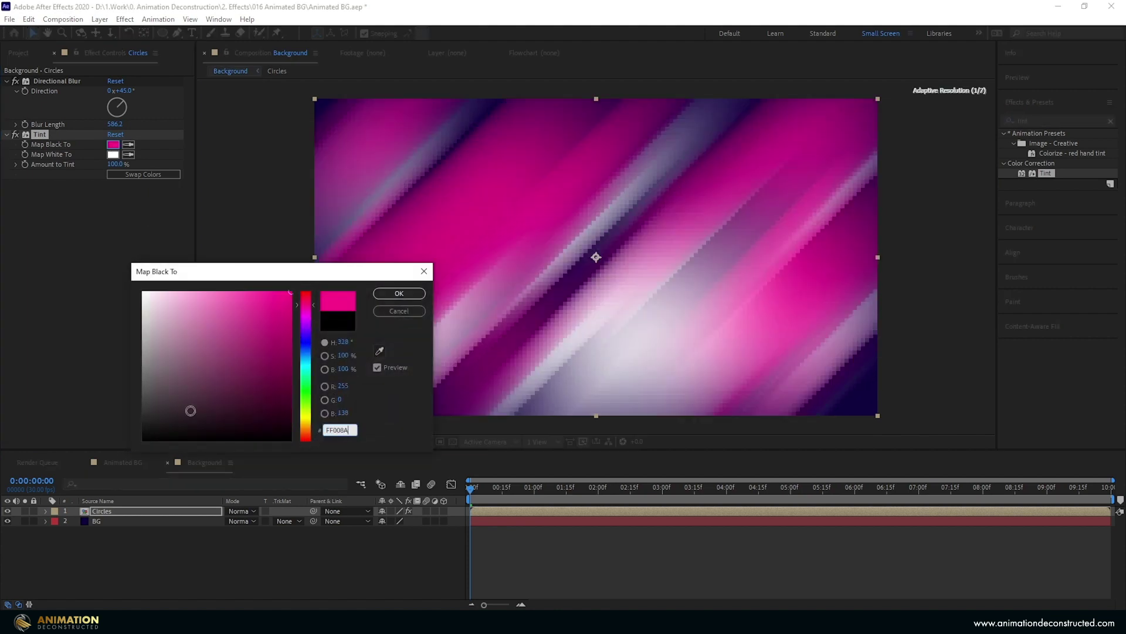
left_click(401, 295)
left_click(113, 155)
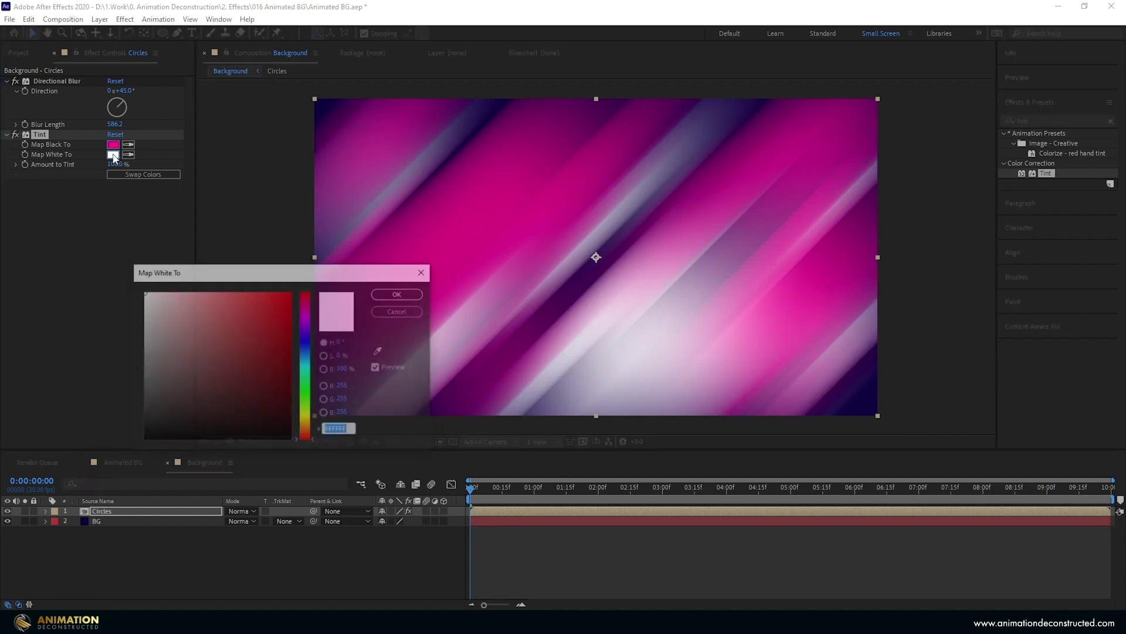
type("00")
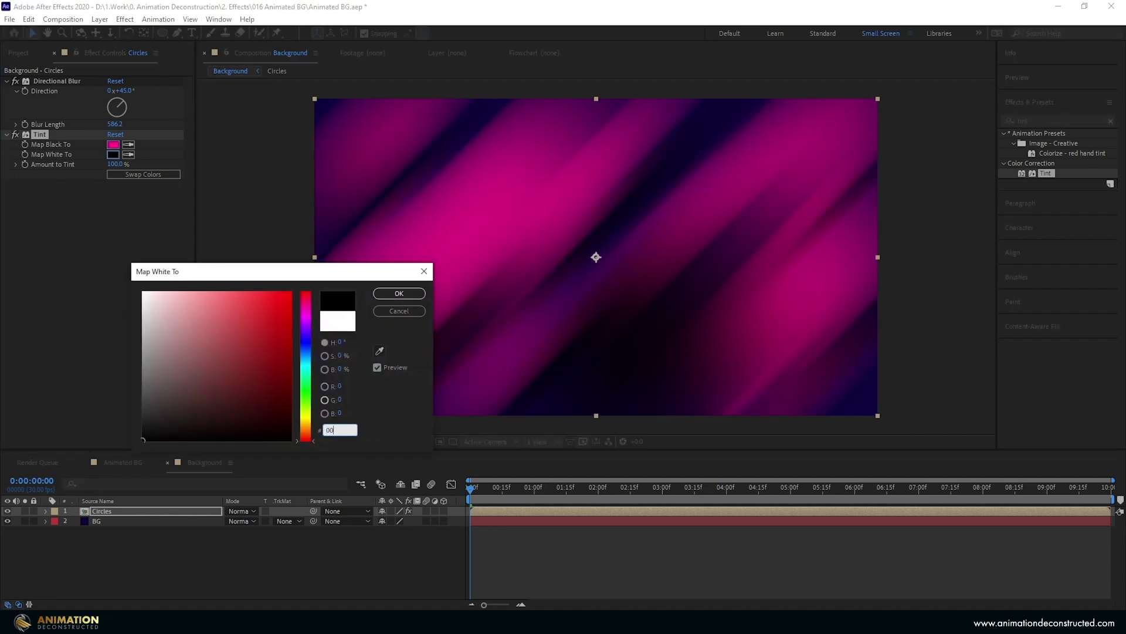
type("8A9A")
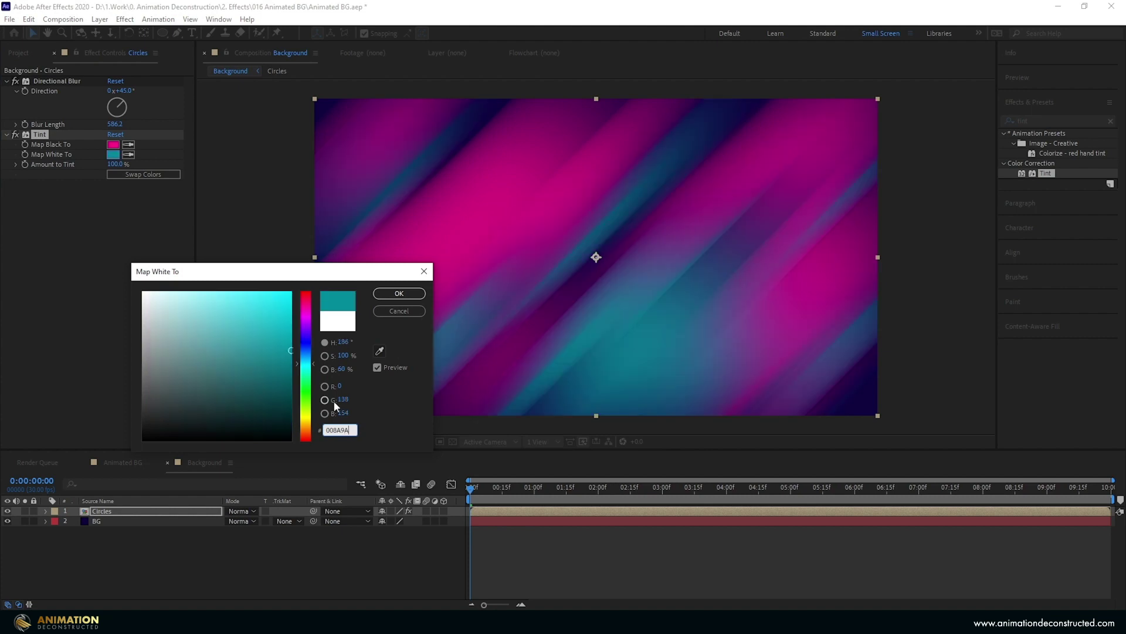
left_click(399, 294)
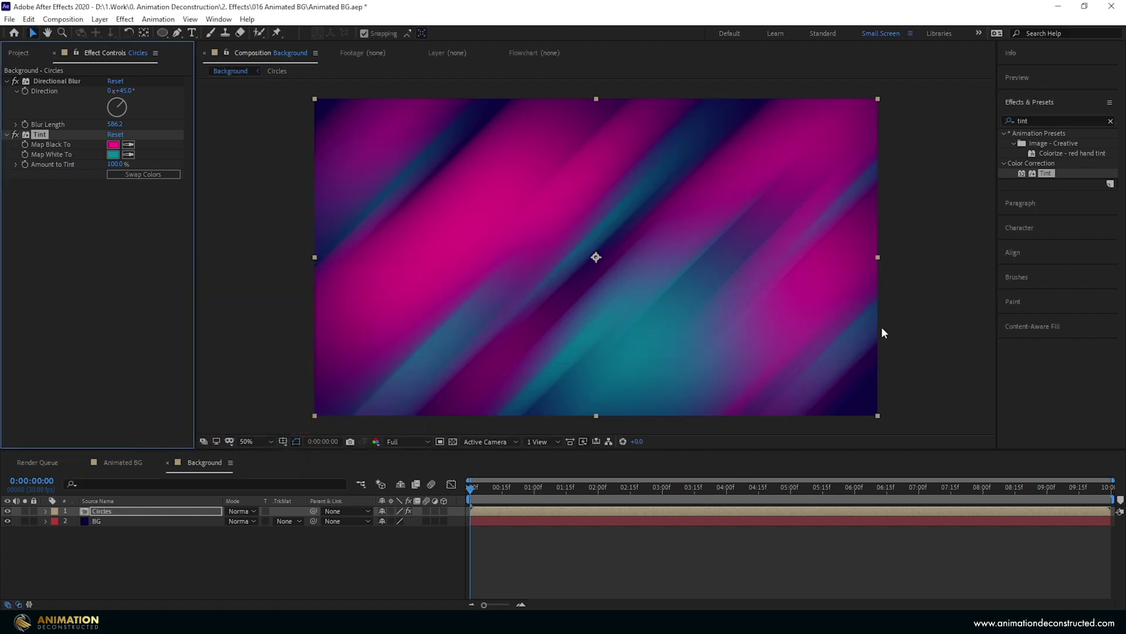
Apply a Wave Warp effect to the Circles layer.
left_click(94, 312)
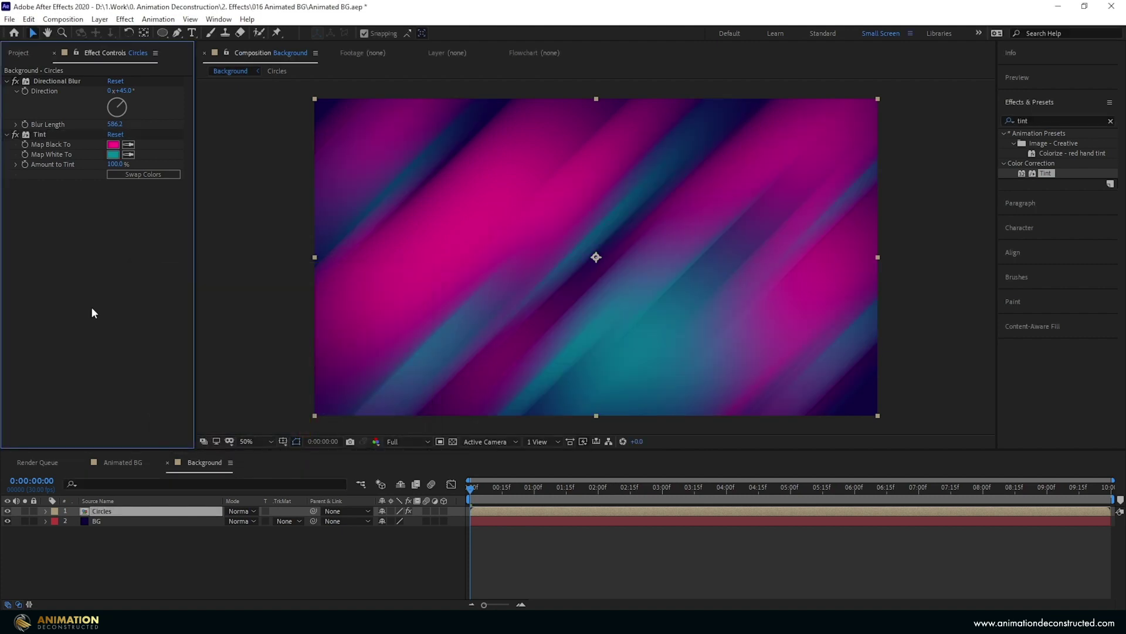
left_click(1053, 120)
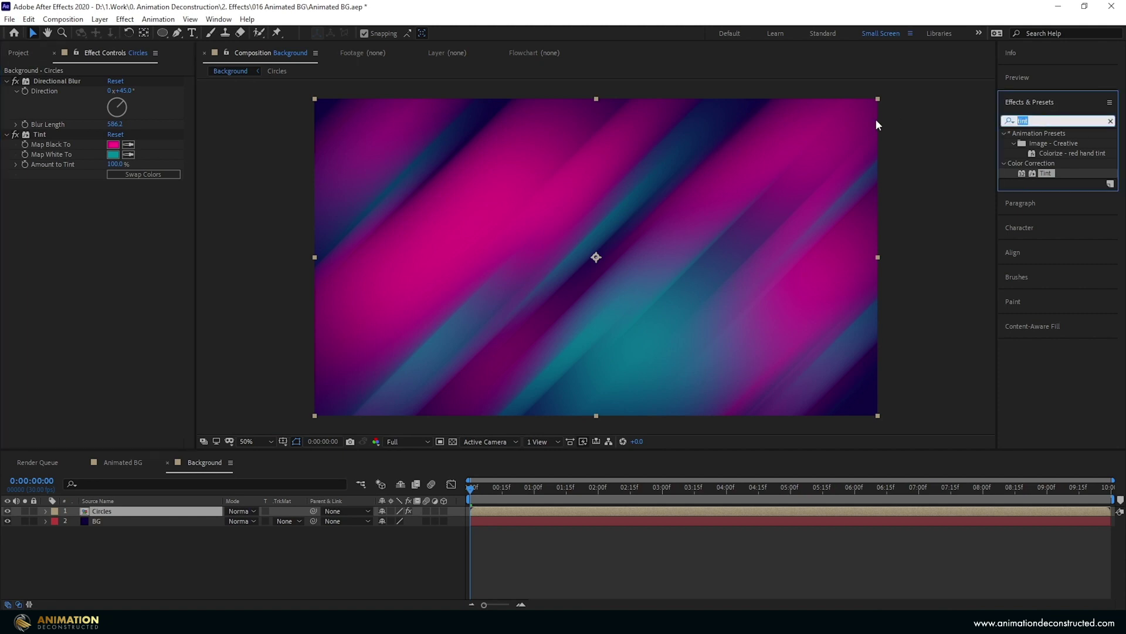
type("wave")
left_click_drag(1046, 193, 756, 224)
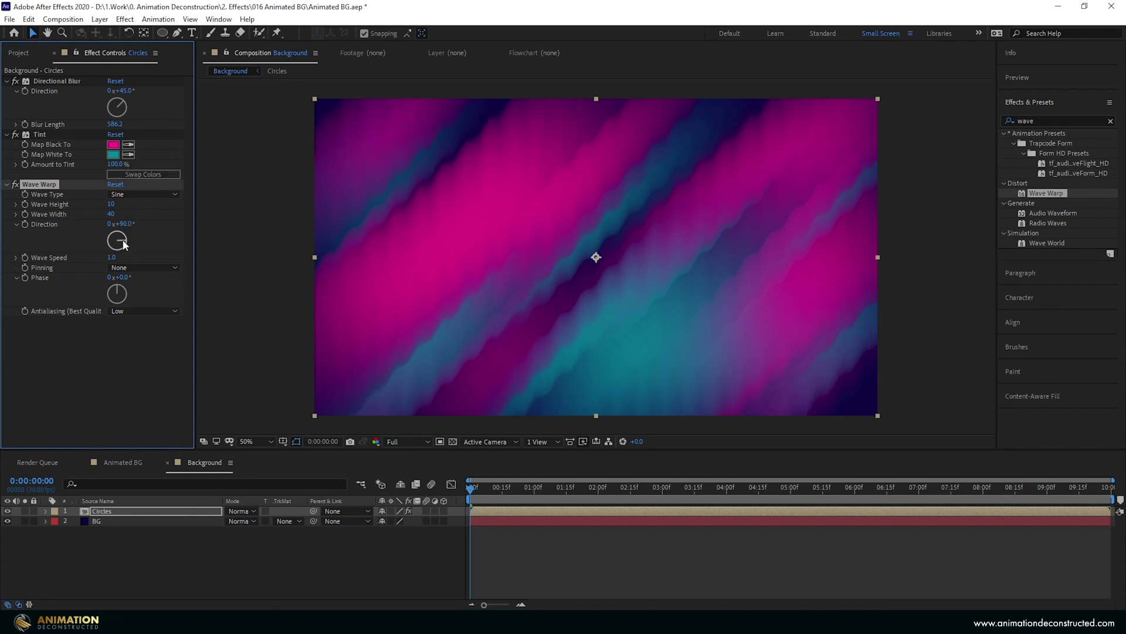
Set Wave Warp direction to 45°, raise the wave height, and widen the wave width to 236.
left_click_drag(124, 245, 130, 230)
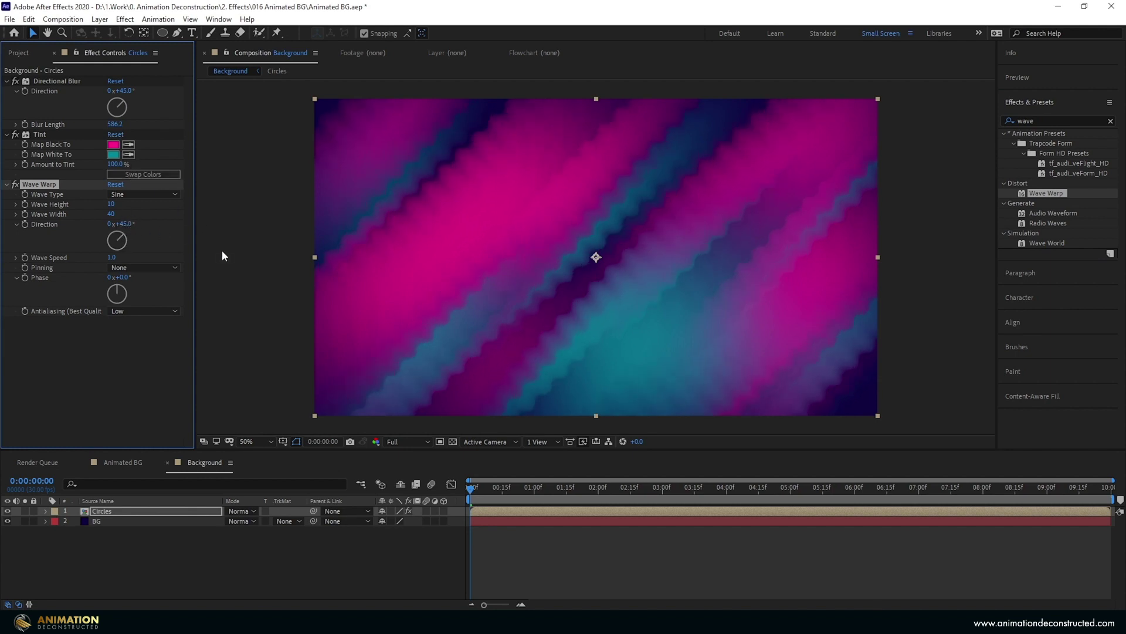
mouse_move(111, 204)
left_mouse_down()
mouse_move(736, 229)
mouse_move(900, 206)
left_mouse_up()
left_click_drag(978, 187, 150, 240)
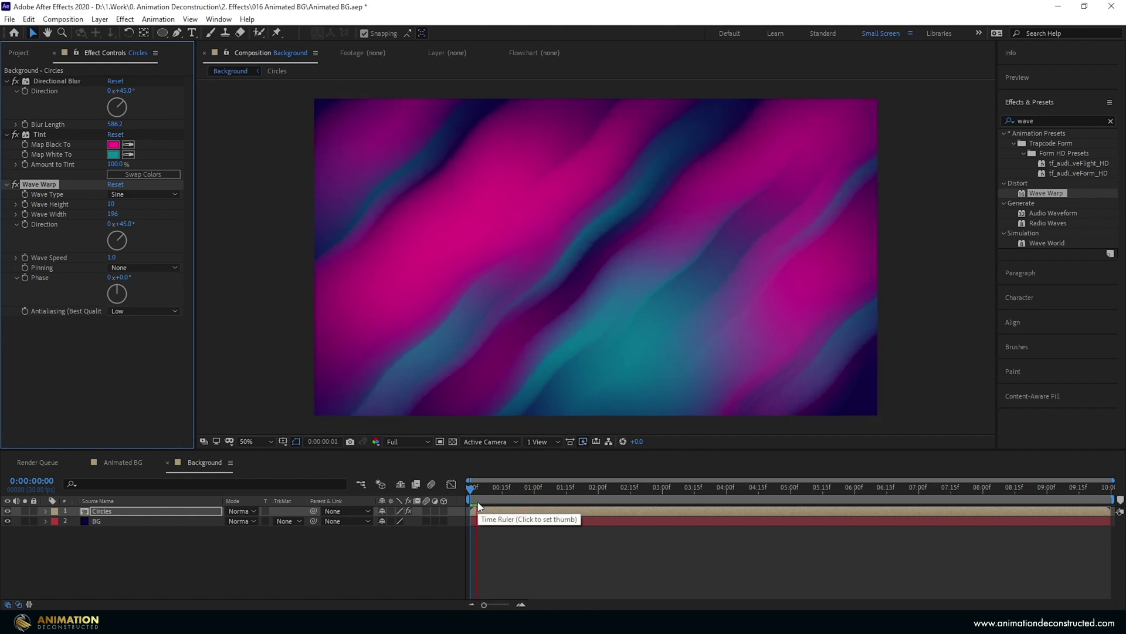
key("space")
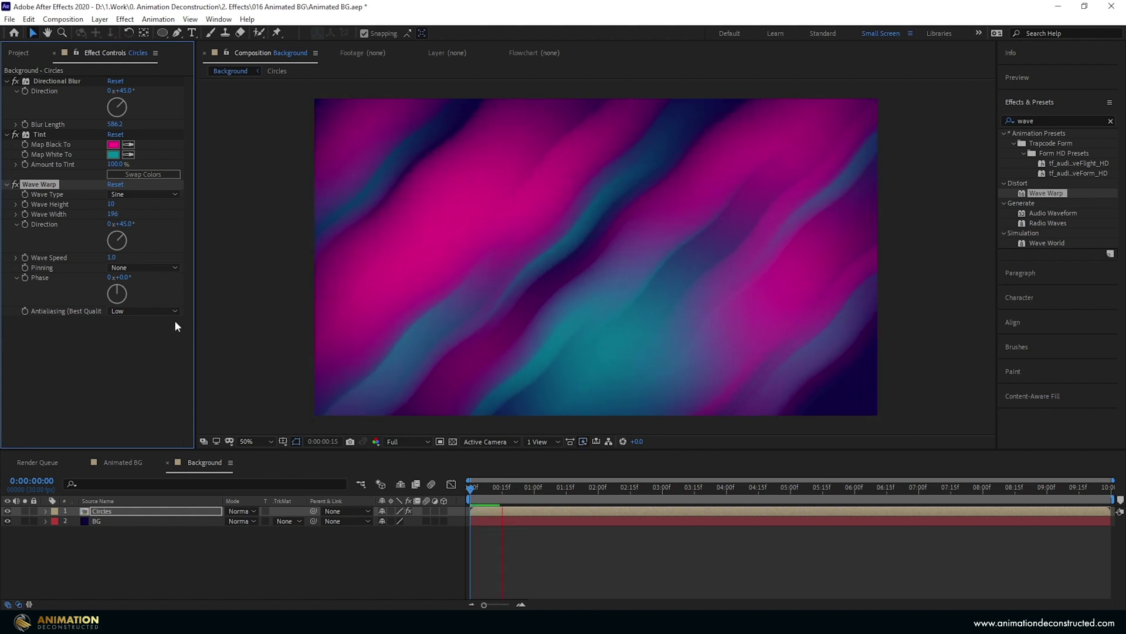
Slow the Wave Speed to 0.1 and preview the rippling streaks.
left_click(111, 257)
type(".1")
key("Return")
key("space")
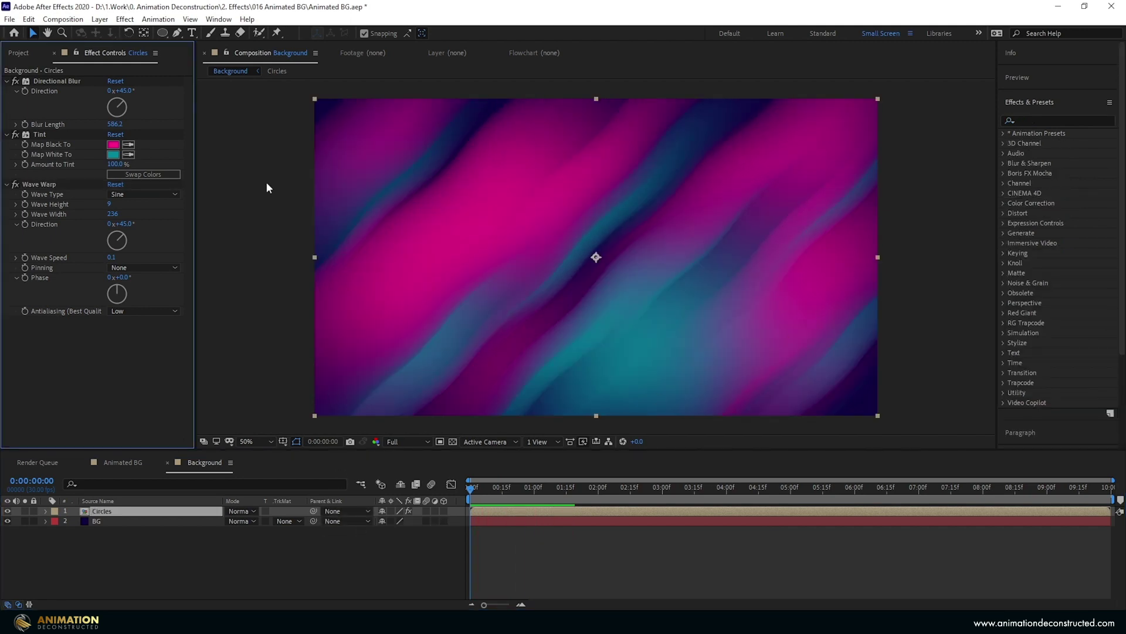
Add Effect > Distort > Twirl to Circles, set Angle to -45°, and scrub to preview.
left_click(124, 19)
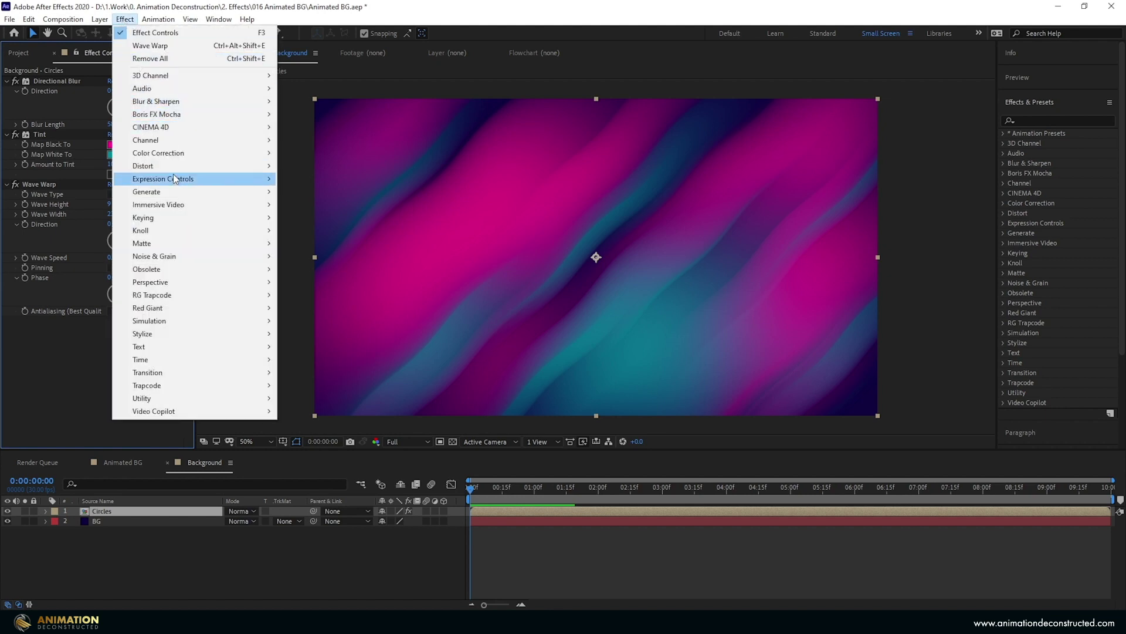
mouse_move(174, 170)
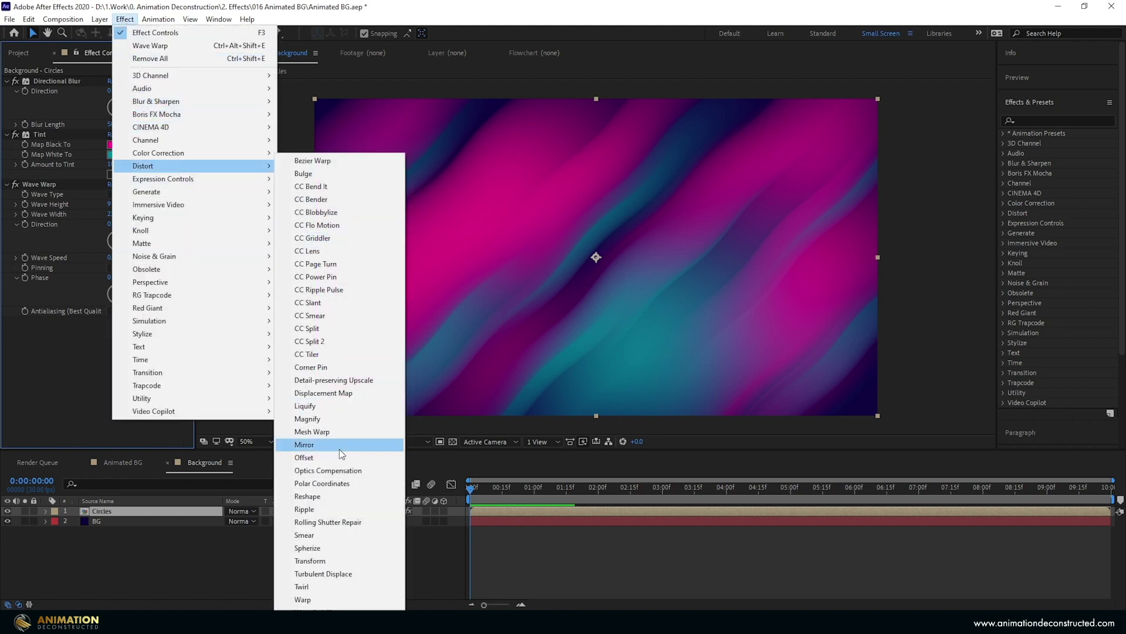
left_click(346, 586)
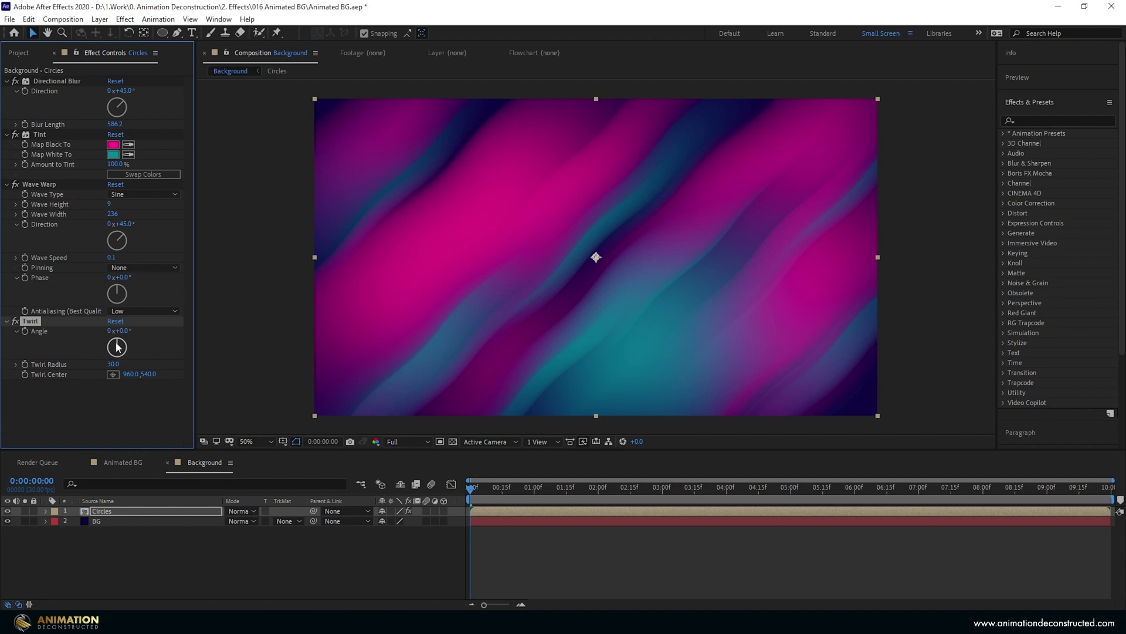
left_click_drag(117, 347, 115, 347)
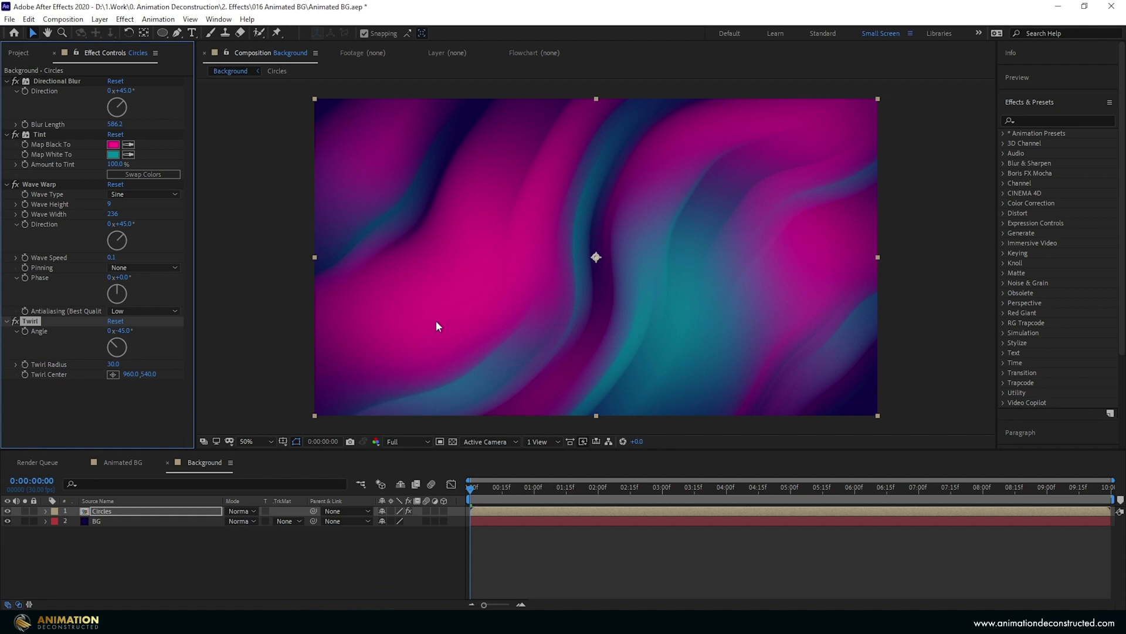
left_click_drag(526, 490, 471, 490)
Disable Twirl, add Turbulent Displace with Amount 355, preview it, then disable it too.
left_click(15, 320)
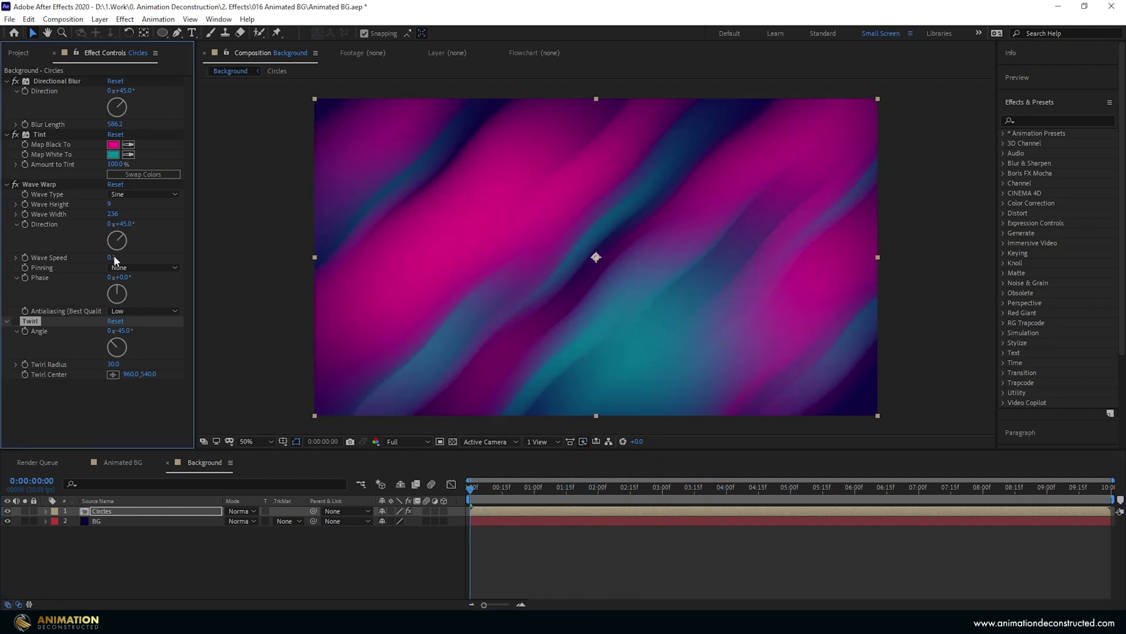
left_click(125, 19)
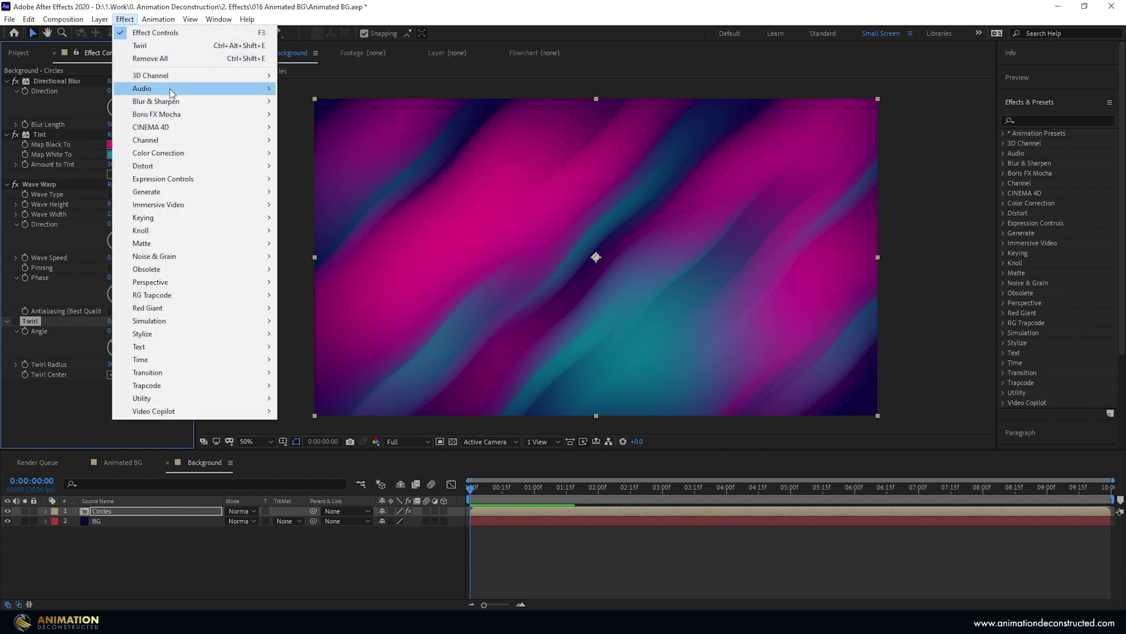
mouse_move(188, 165)
left_click(339, 572)
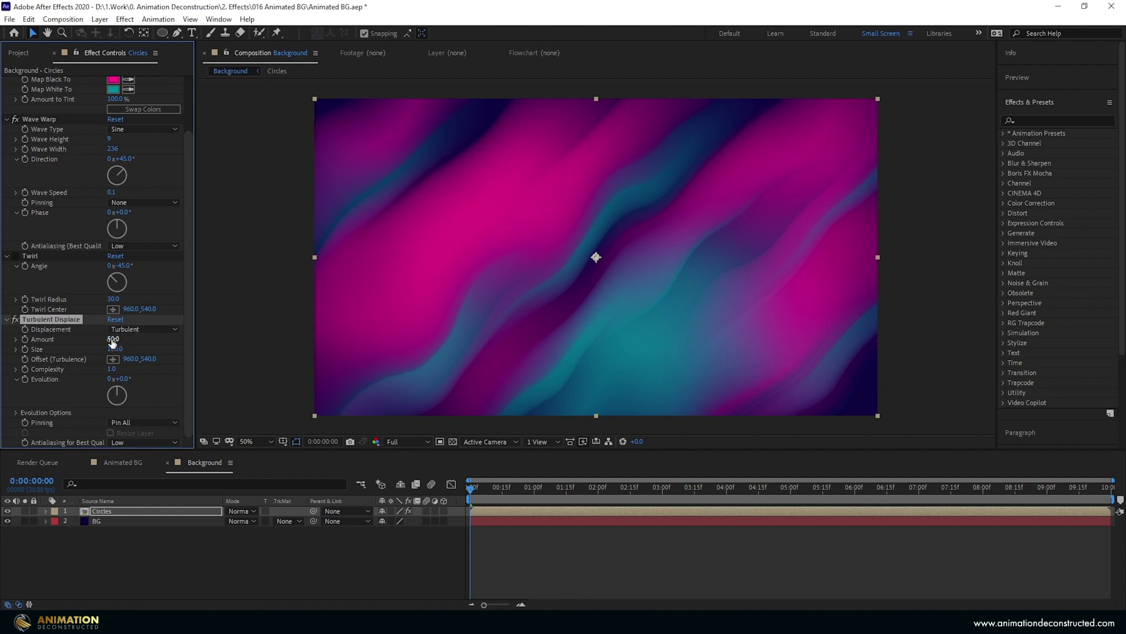
left_click_drag(112, 342, 304, 352)
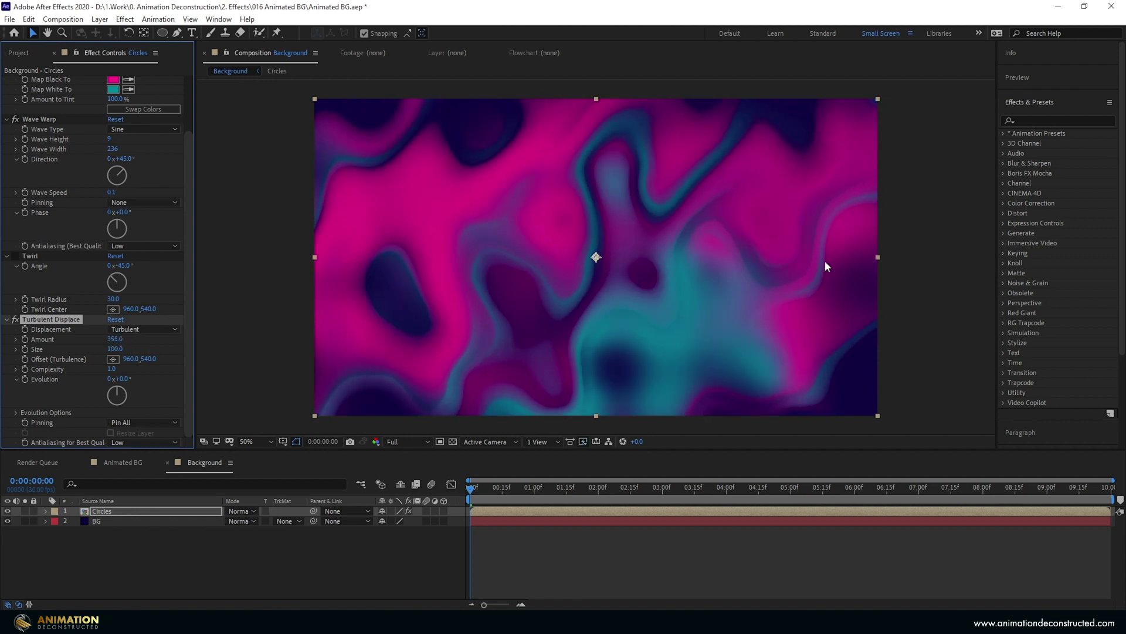
left_click_drag(478, 490, 622, 491)
left_click(16, 319)
key("space")
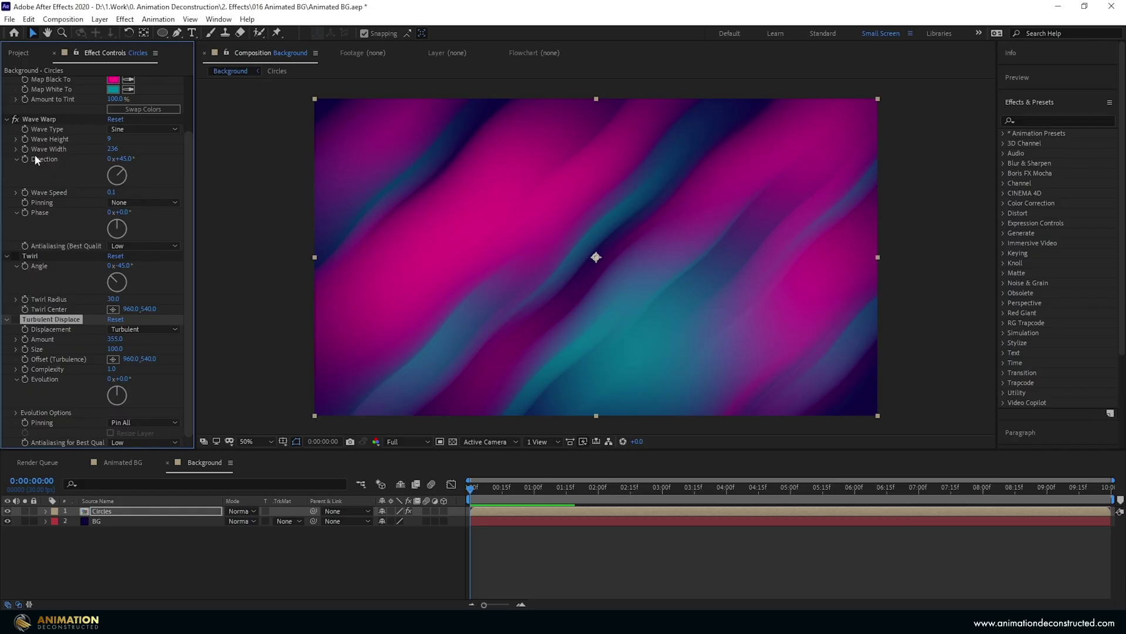
Switch off Wave Warp and collapse the Twirl, Turbulent Displace and Wave Warp groups.
left_click(15, 119)
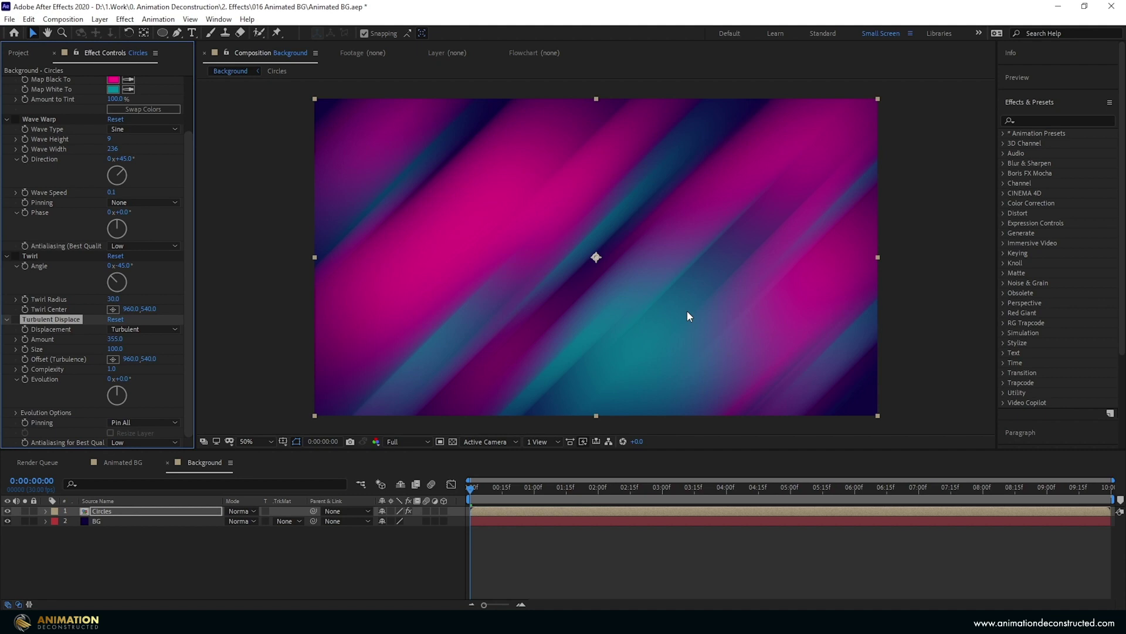
left_click(7, 255)
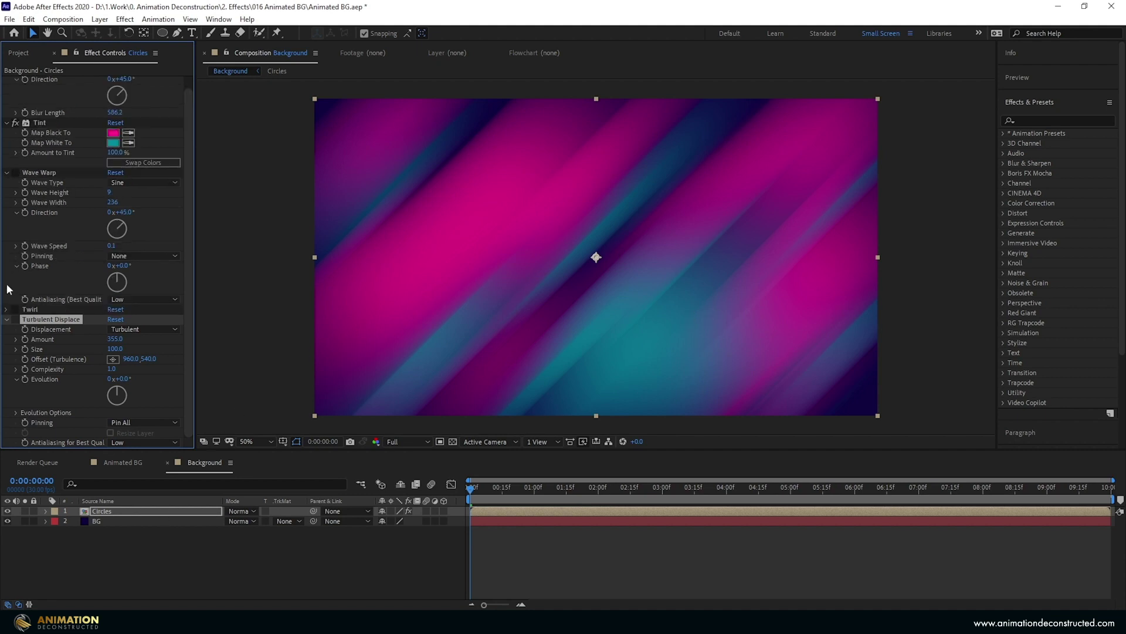
left_click(7, 319)
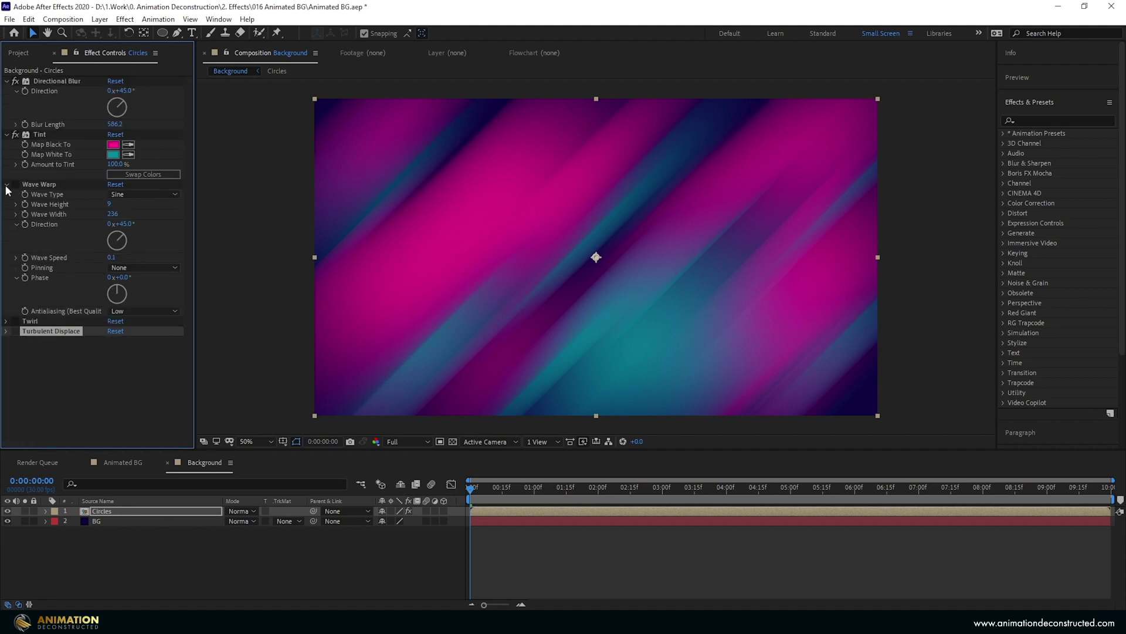
left_click(6, 184)
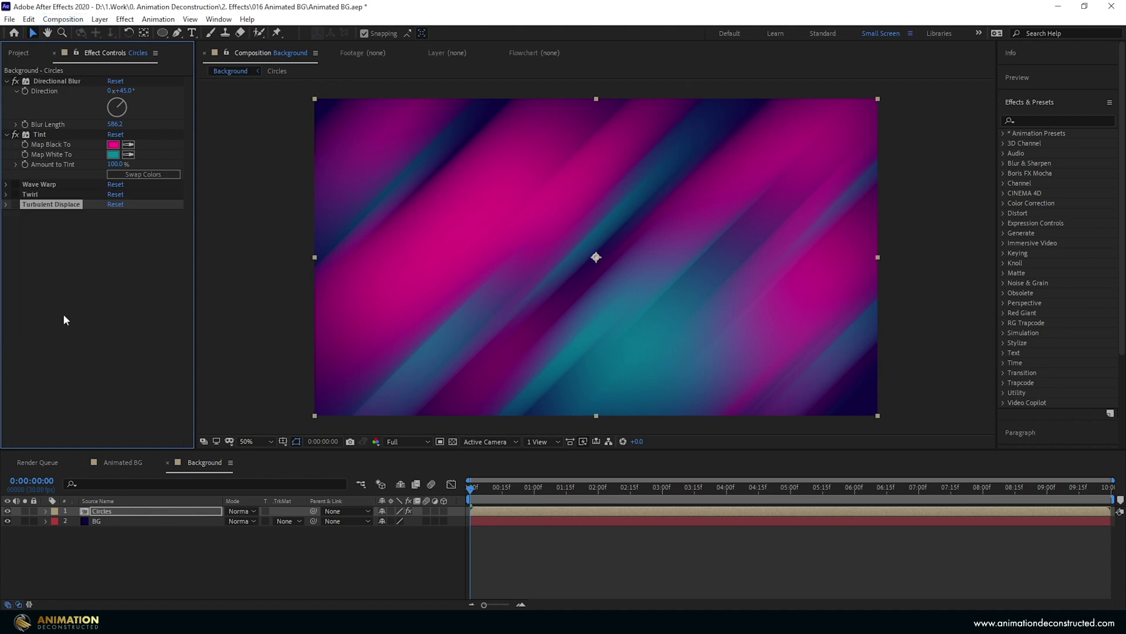
Apply Effect > Distort > Offset and drag it above Directional Blur in Effect Controls.
left_click(126, 20)
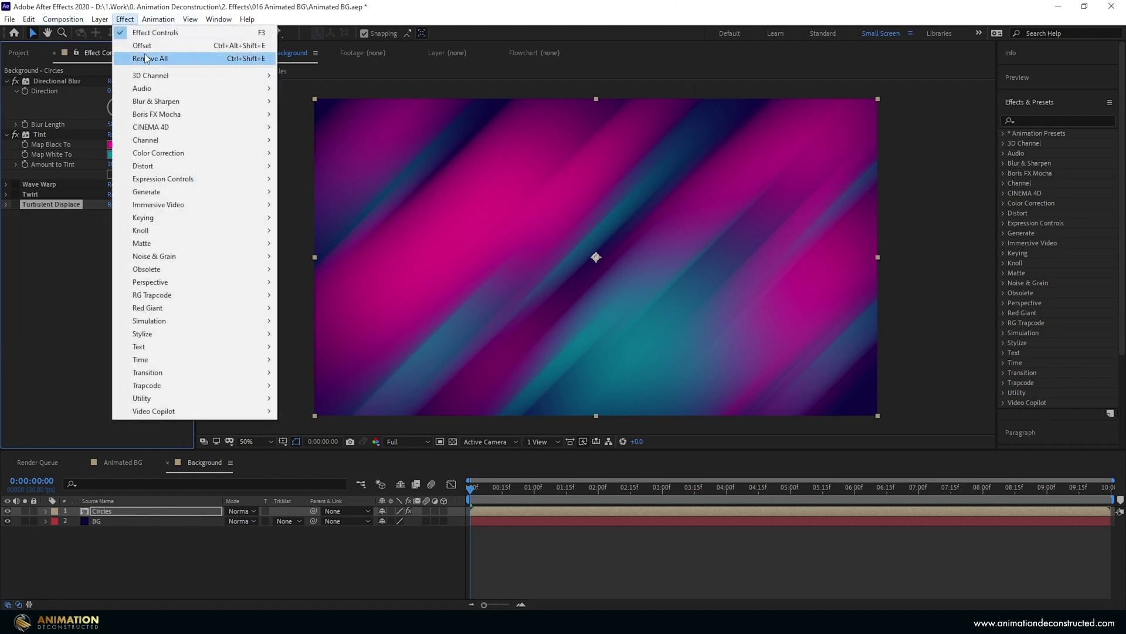
mouse_move(176, 168)
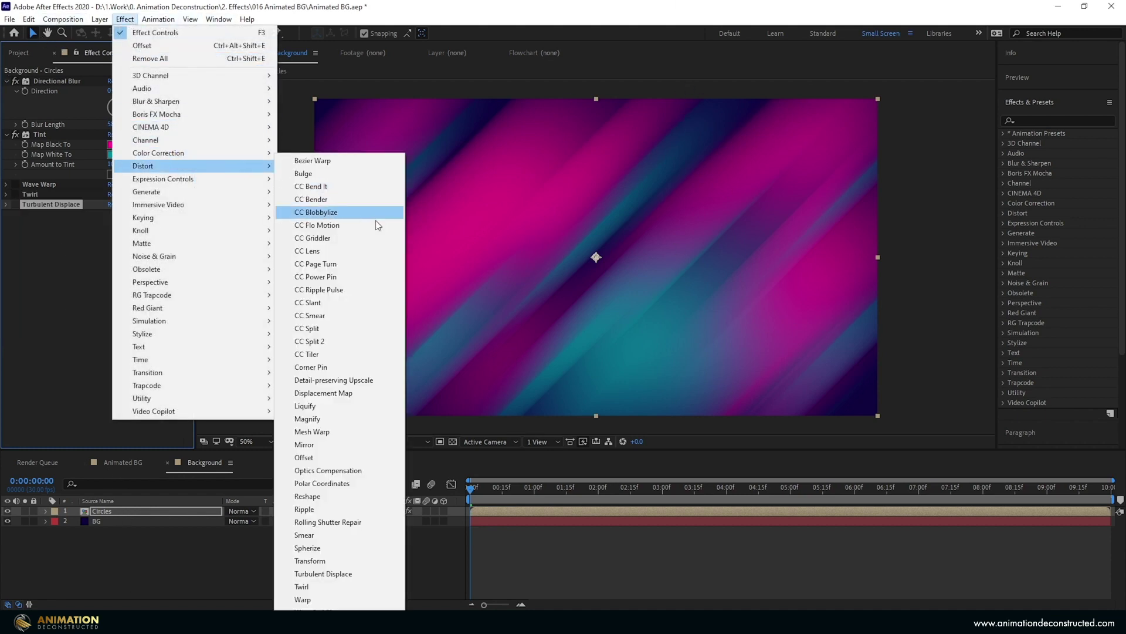
left_click(346, 457)
left_click_drag(42, 214, 68, 83)
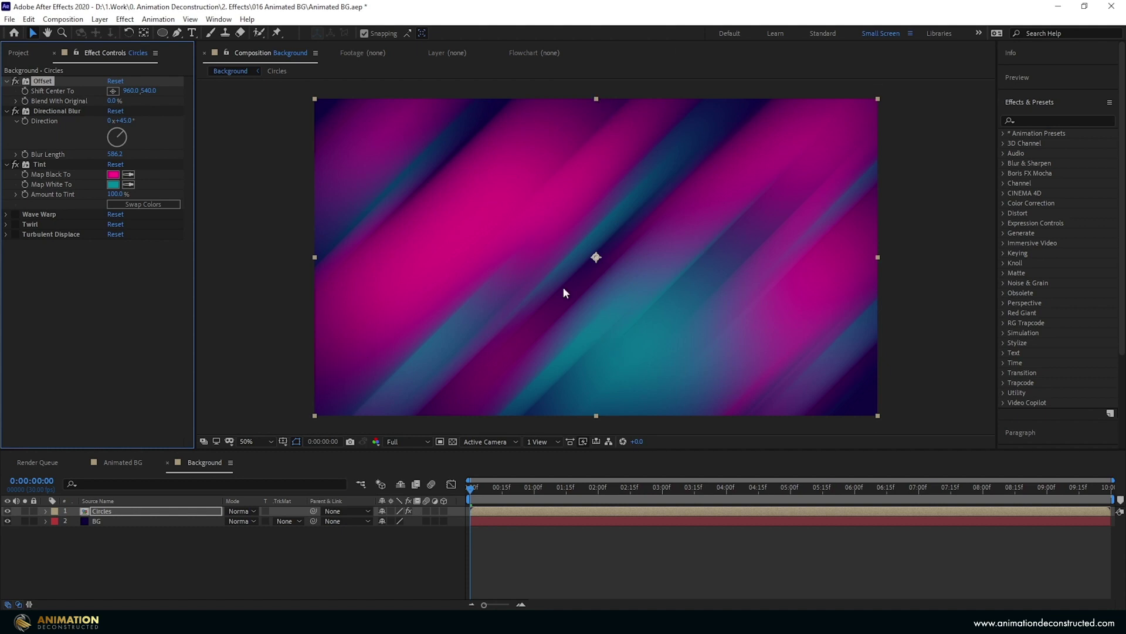
Keyframe Offset's Shift Center To at 960,540 on the first frame.
key("comma")
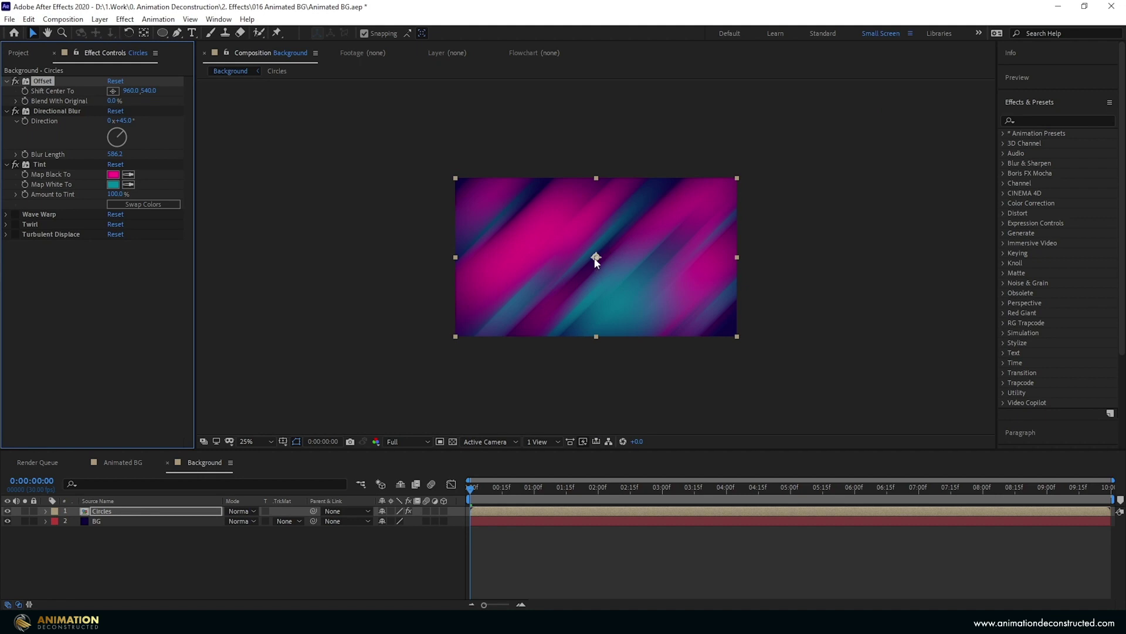
mouse_move(595, 257)
left_mouse_down()
mouse_move(600, 205)
mouse_move(597, 257)
left_mouse_up()
left_click(27, 95)
On the last frame, set Shift Center To Y to 540+1080+1080 (2700), then return to frame 0.
left_click_drag(1059, 487, 1110, 487)
left_click(149, 92)
key("Right")
key("BackSpace")
key("BackSpace")
key("BackSpace")
type("1080+1080")
key("Return")
key("comma")
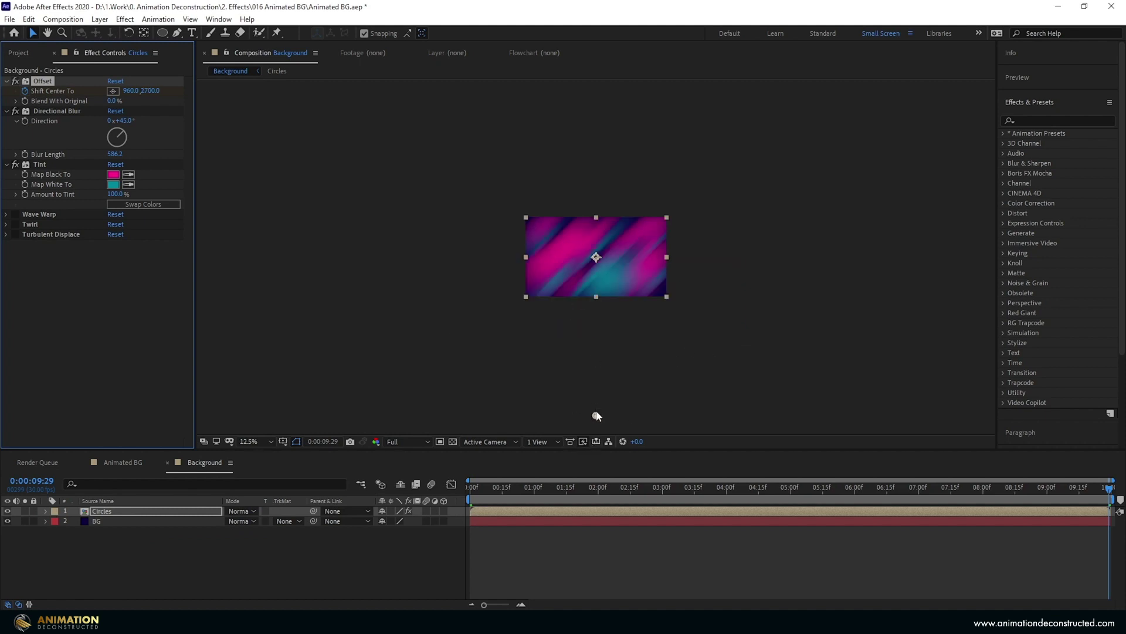
key("period")
key("period")
key("Home")
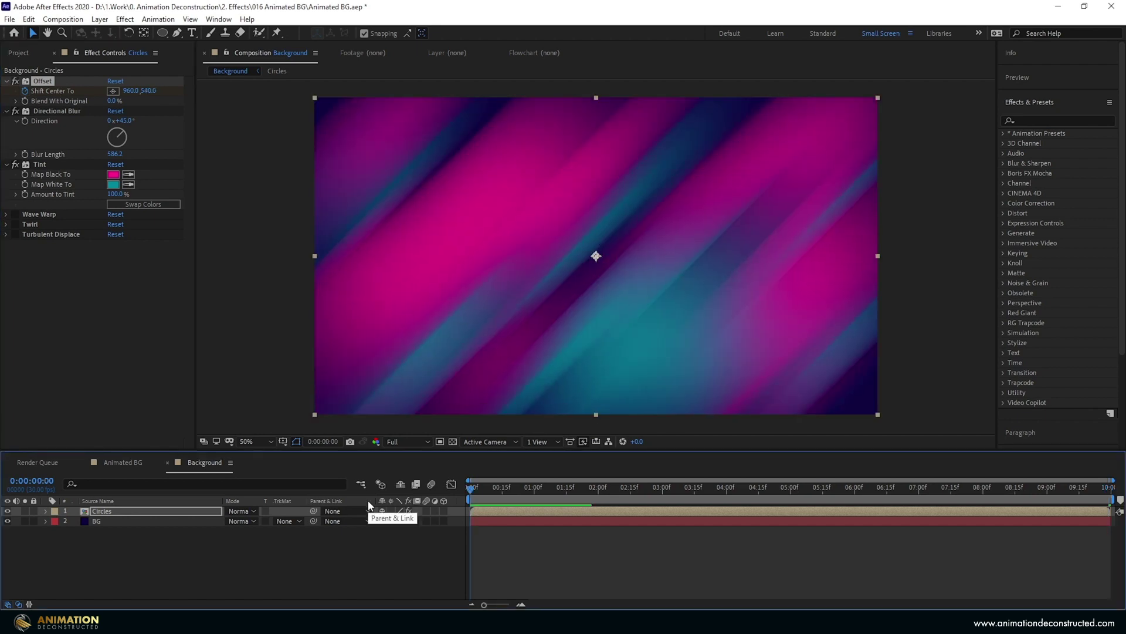
Preview the composition to watch the Offset scroll the pink and teal streaks.
key("space")
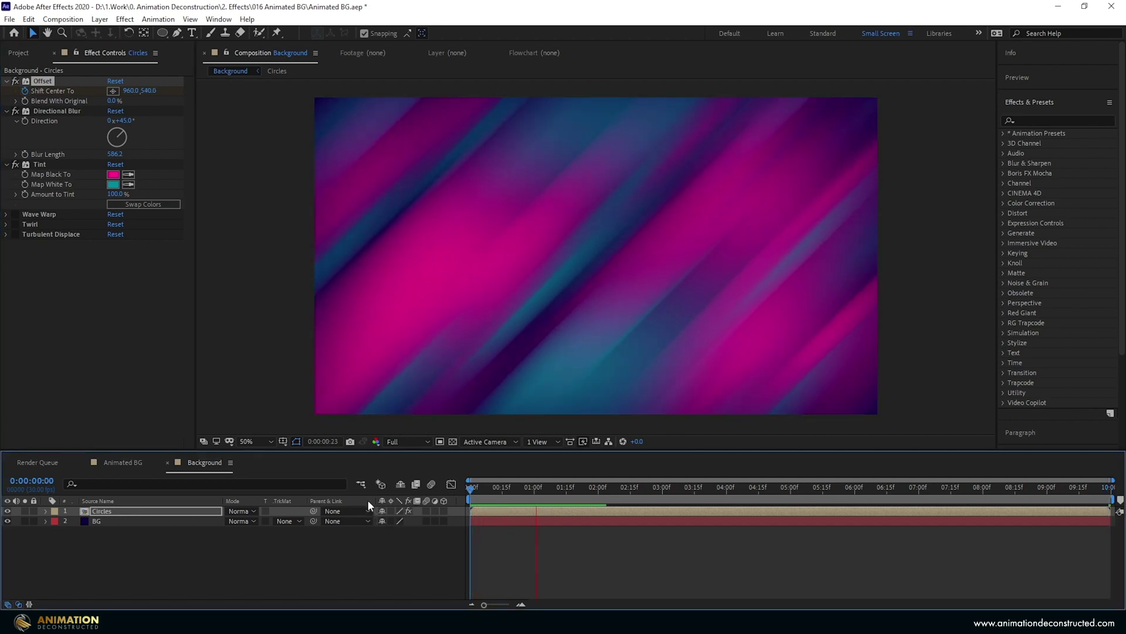